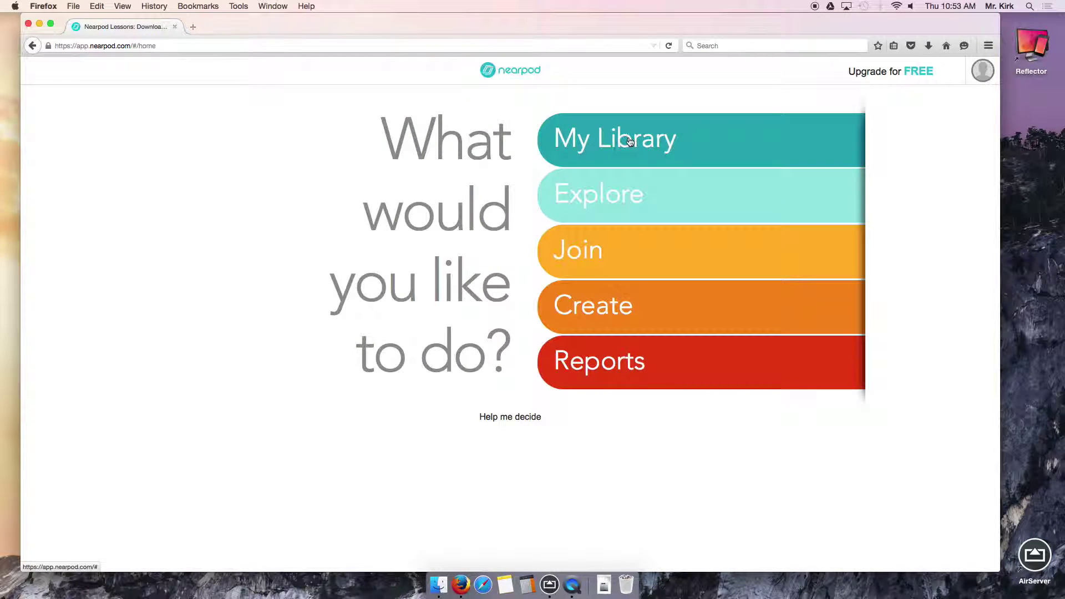
Create a new empty presentation, 'Untitled Presentation (1)', from the Nearpod home page.
left_click(631, 311)
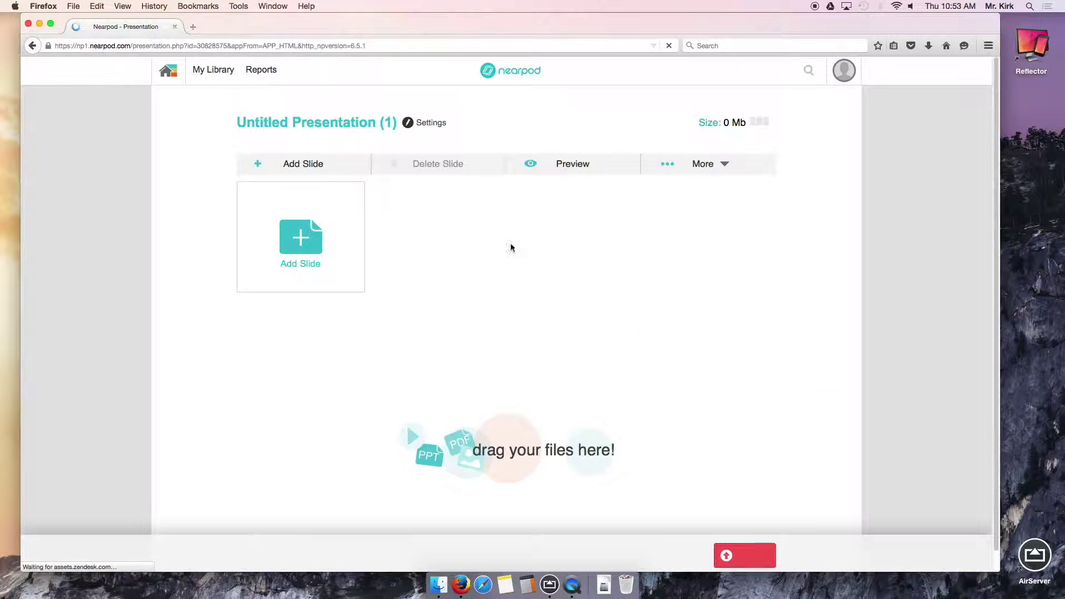
Add a blank content slide to the presentation.
left_click(315, 217)
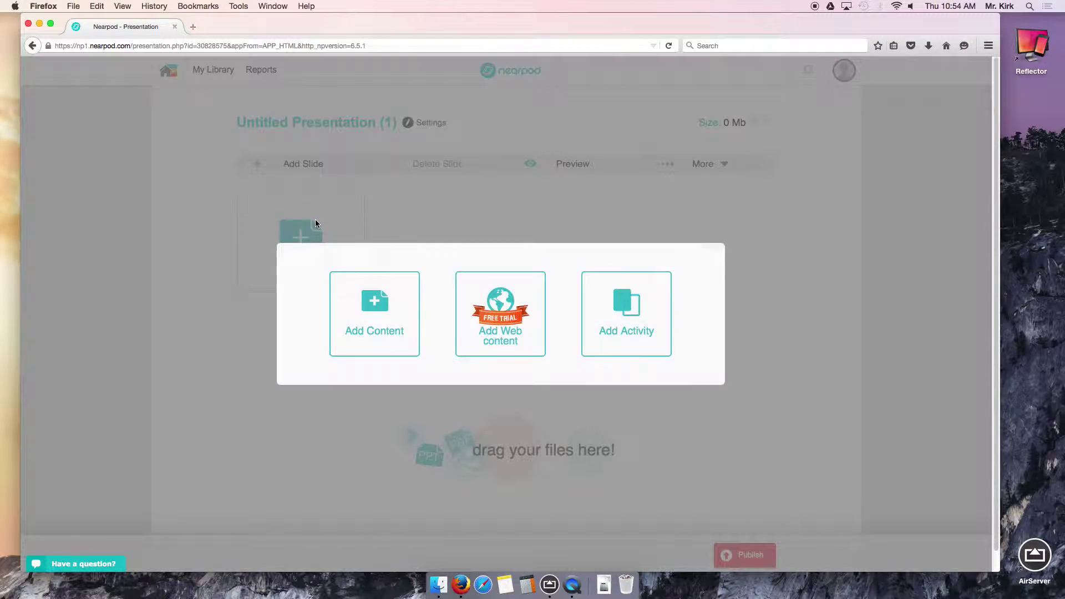
left_click(392, 301)
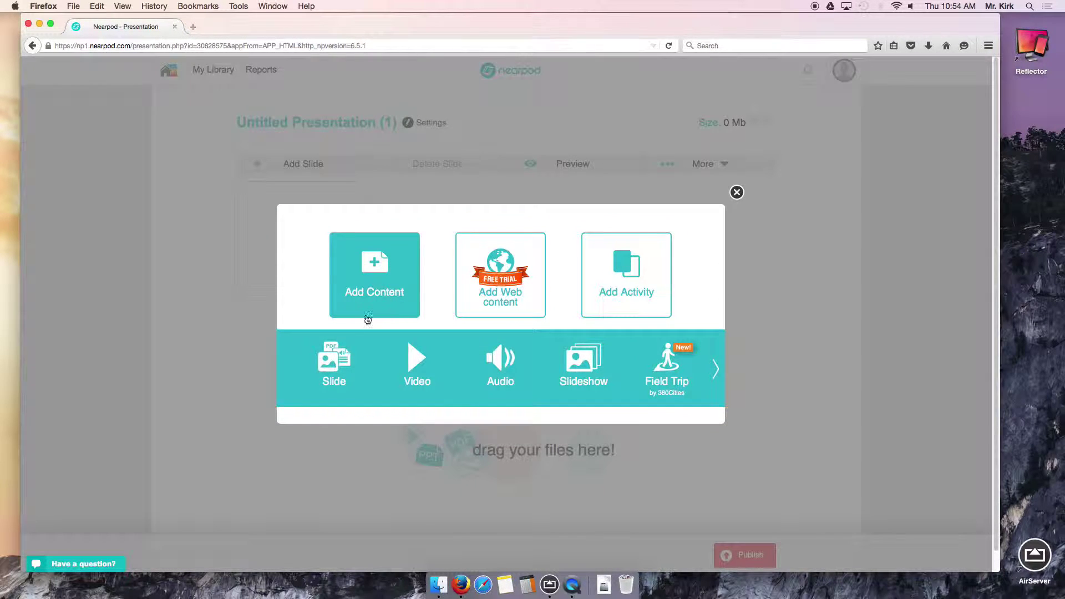
left_click(338, 362)
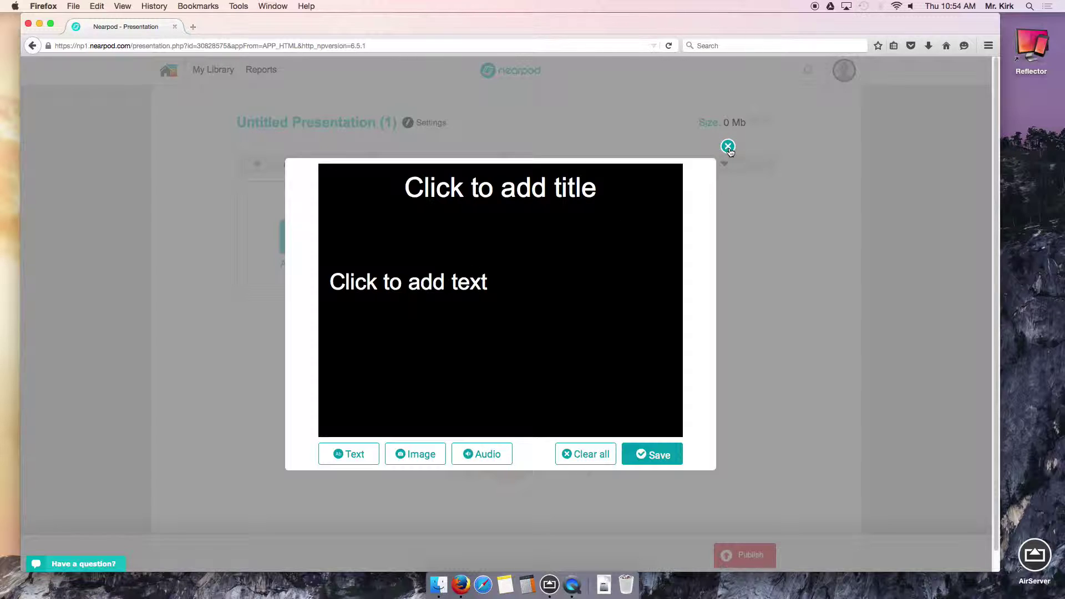
Give the slide placeholder title 'sdafasdfasdf' and body 'asdfasdf', then bring up the image sources.
left_click(537, 191)
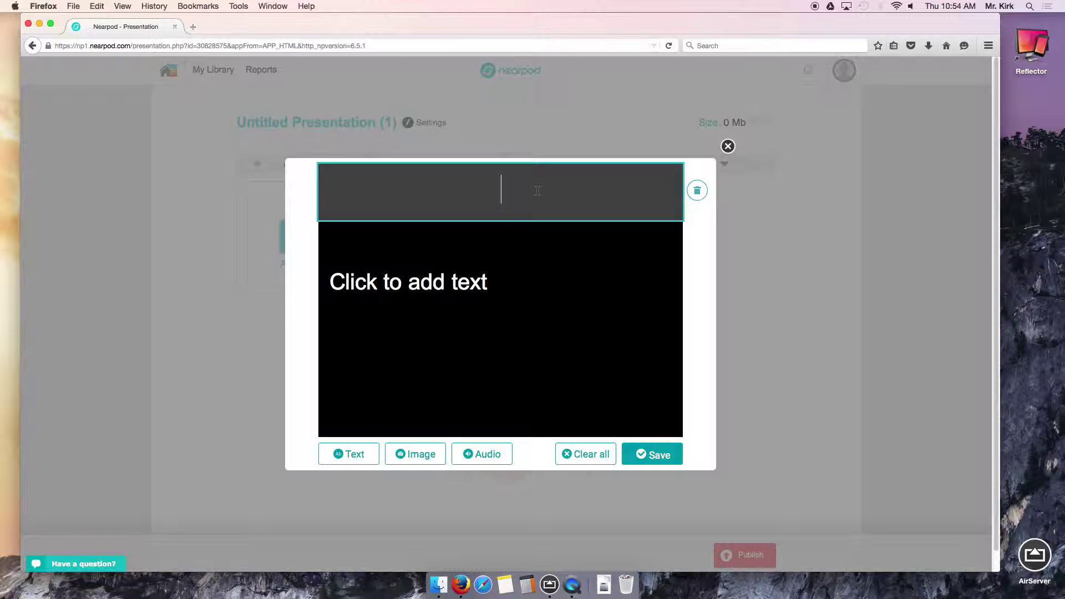
type("sdafasdfasdf")
left_click(457, 285)
type("asdfasdf")
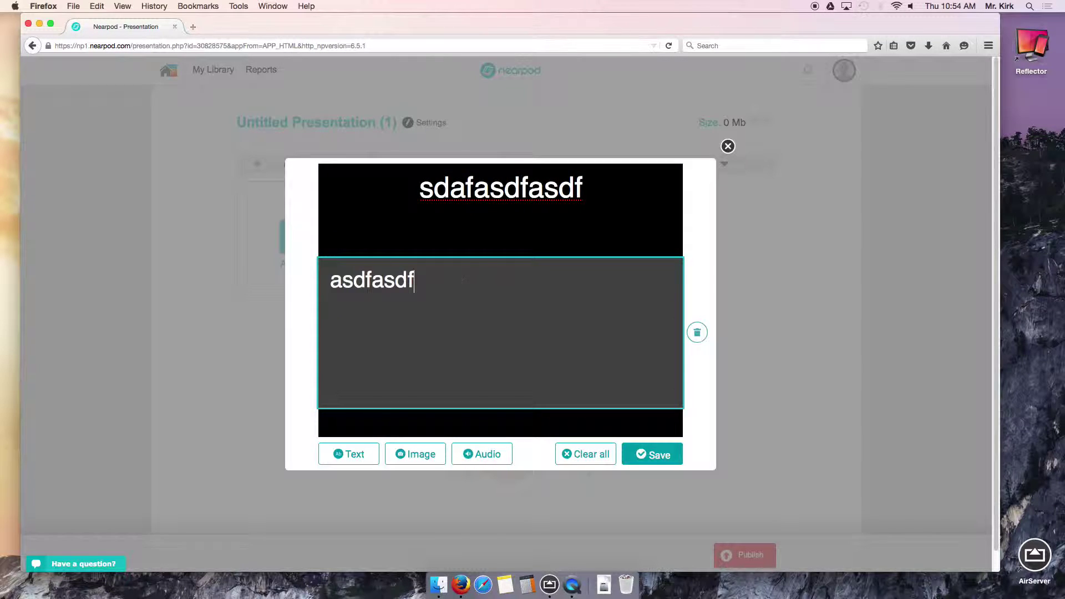
left_click(420, 460)
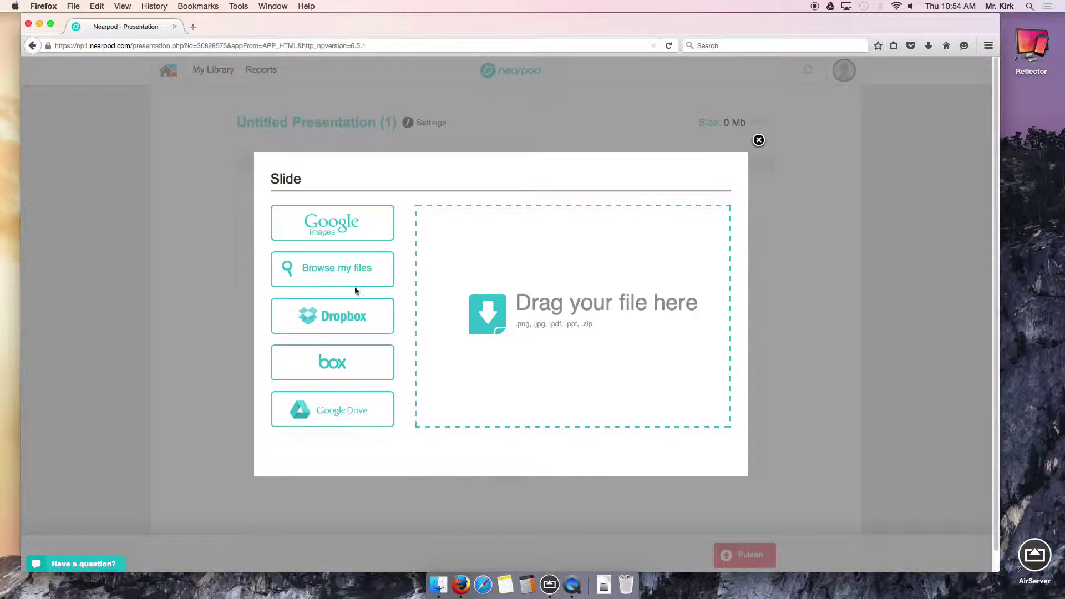
Search Google Images for 'dog', place the white dog photo on the slide, and save it as slide 1.
left_click(369, 222)
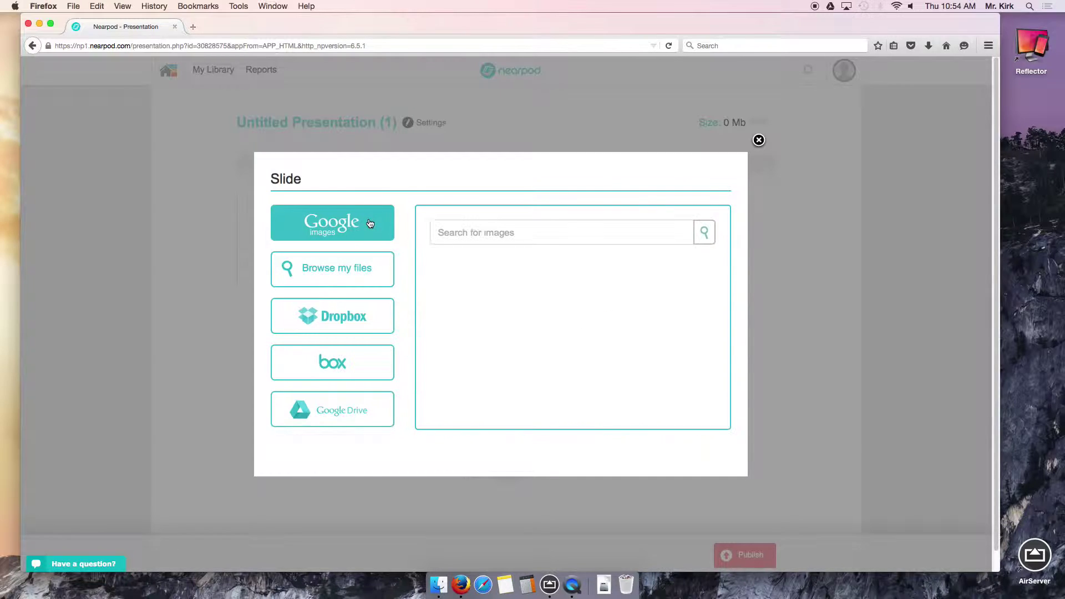
left_click(514, 238)
type("dog")
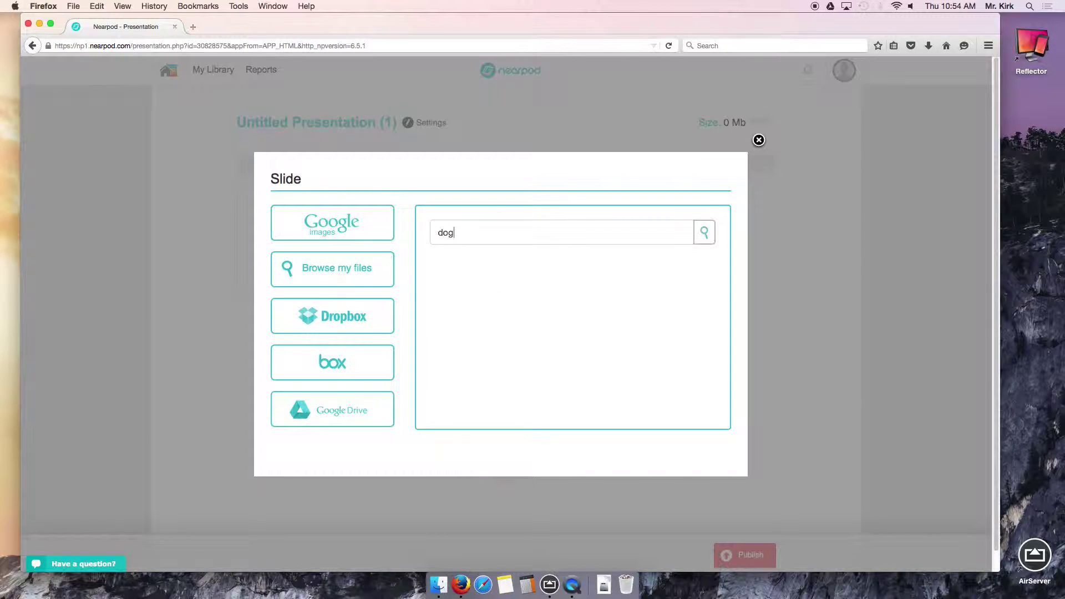
key("Return")
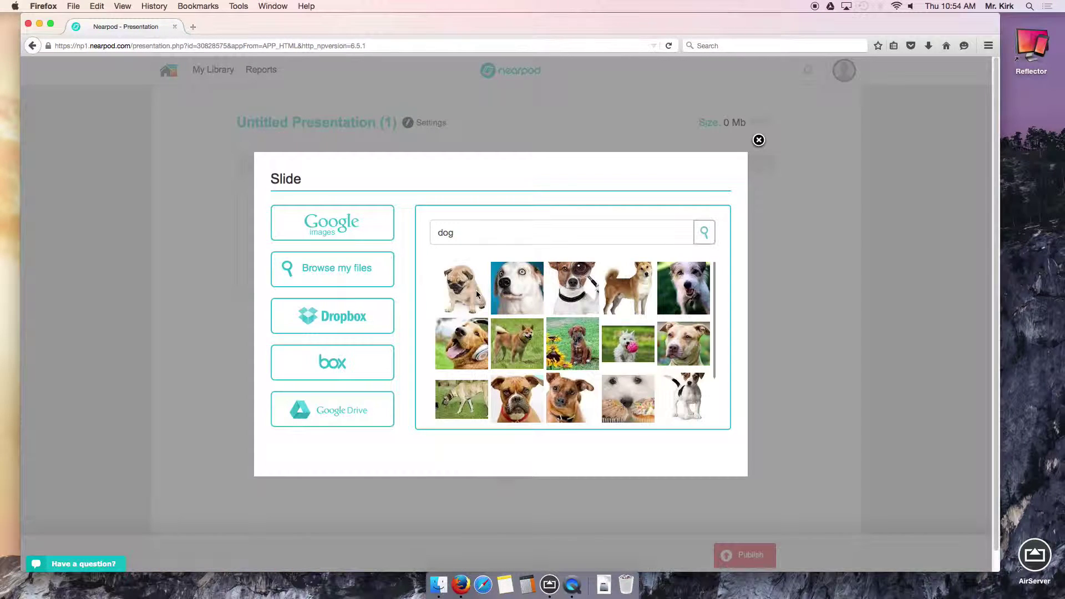
left_click(517, 288)
left_click(715, 453)
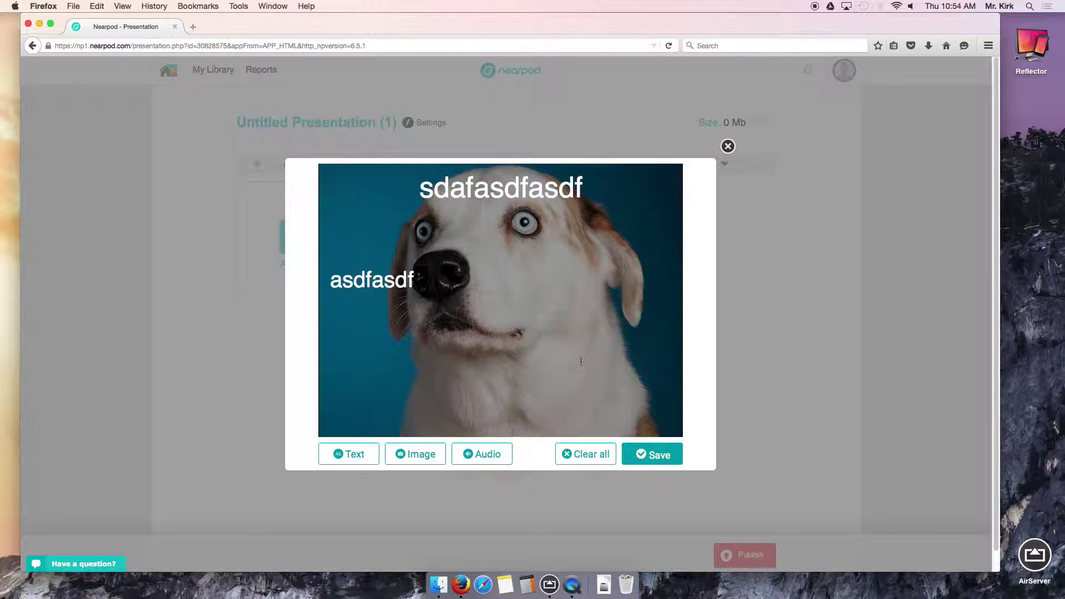
left_click(671, 456)
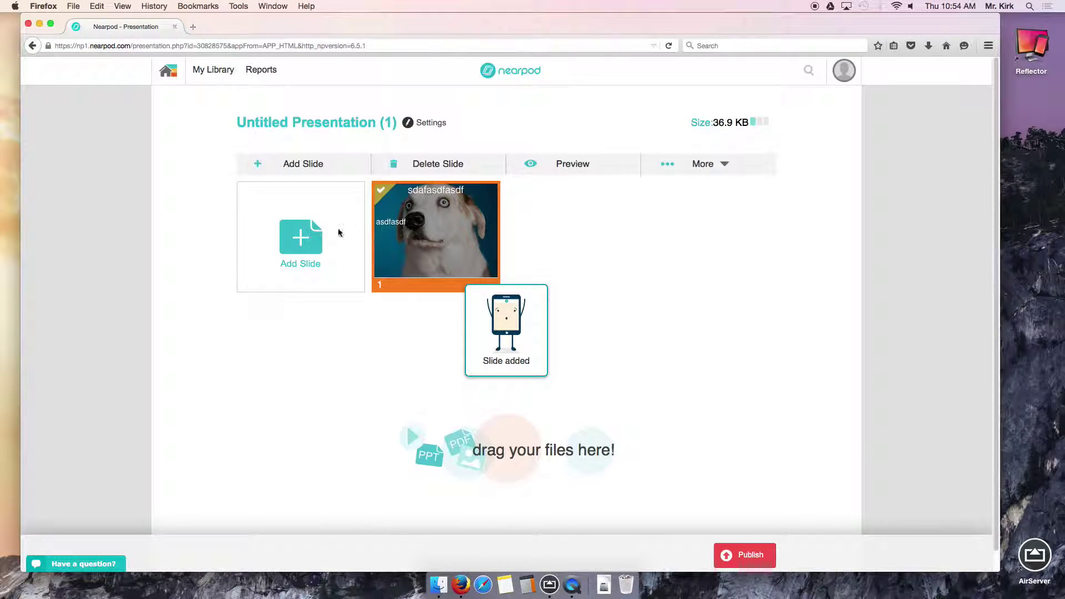
Browse the activity and content carousels for a new slide, then choose Open Ended Question.
left_click(311, 241)
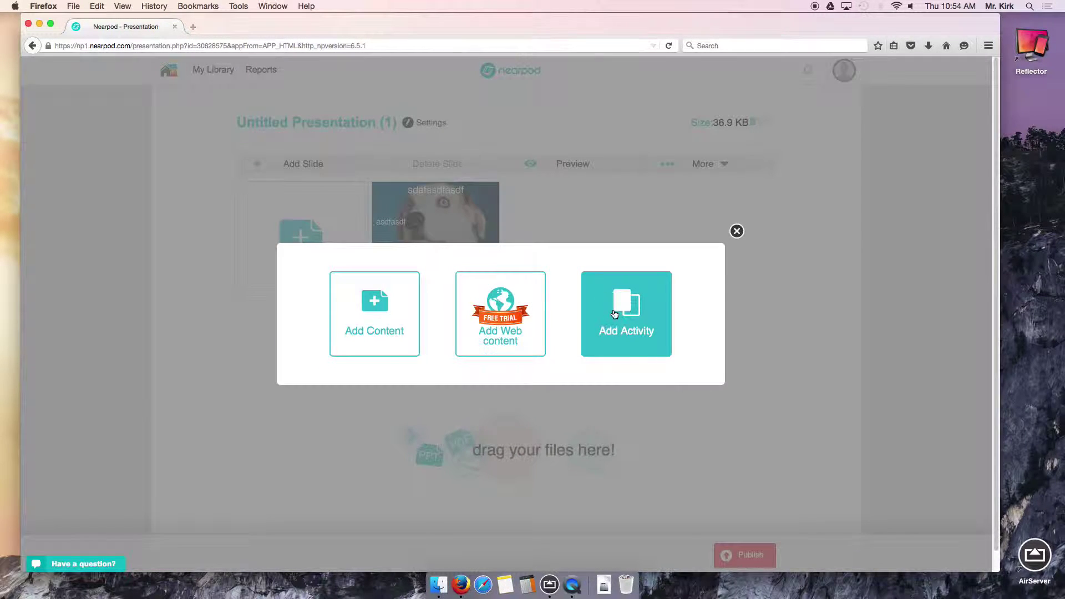
left_click(614, 316)
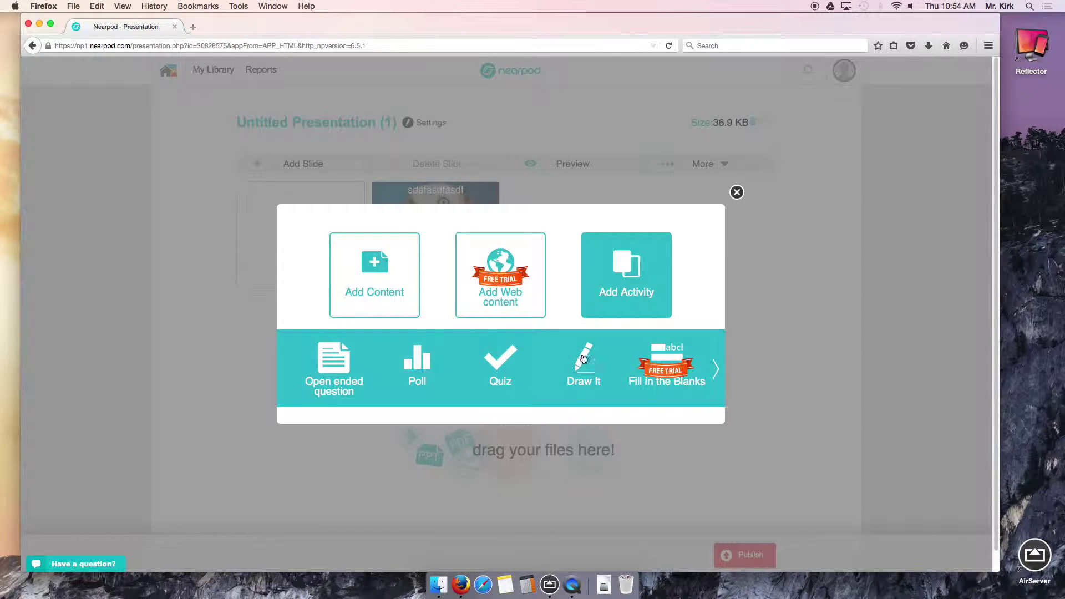
left_click(718, 372)
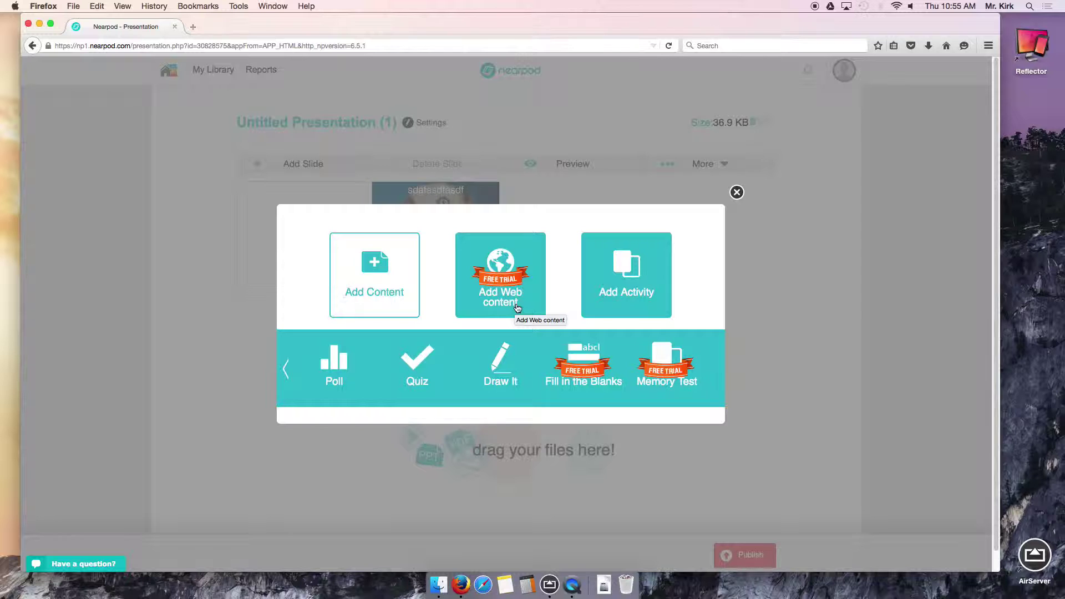
left_click(387, 309)
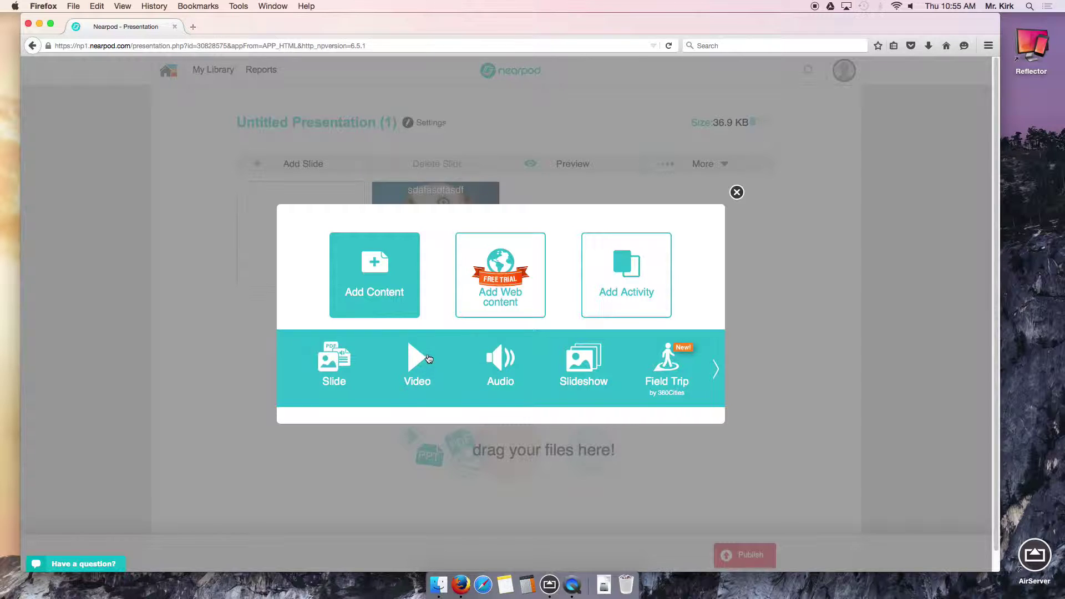
left_click(715, 370)
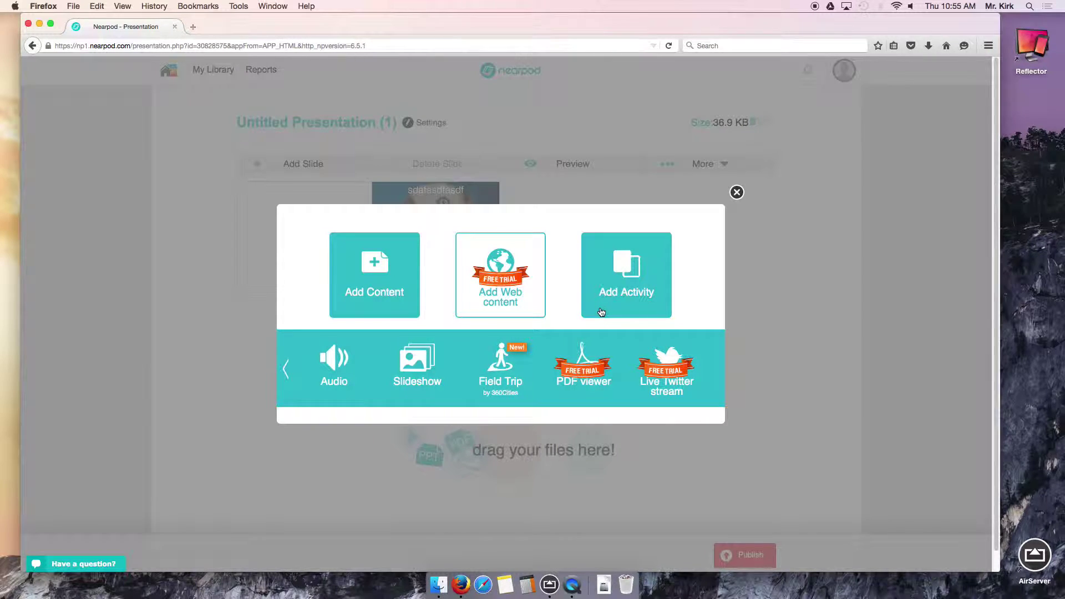
left_click(614, 299)
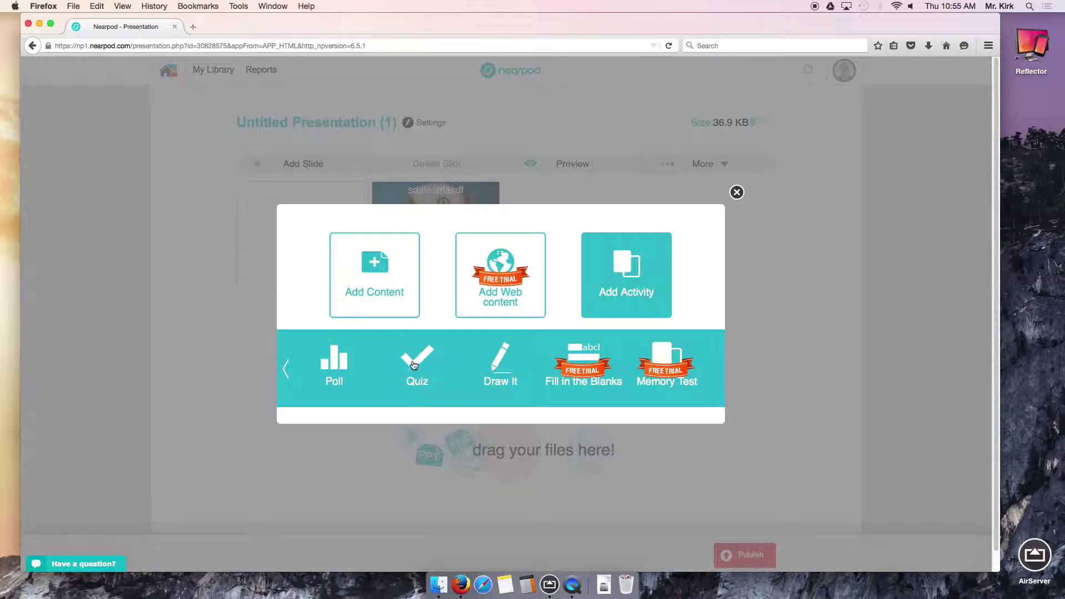
left_click(286, 368)
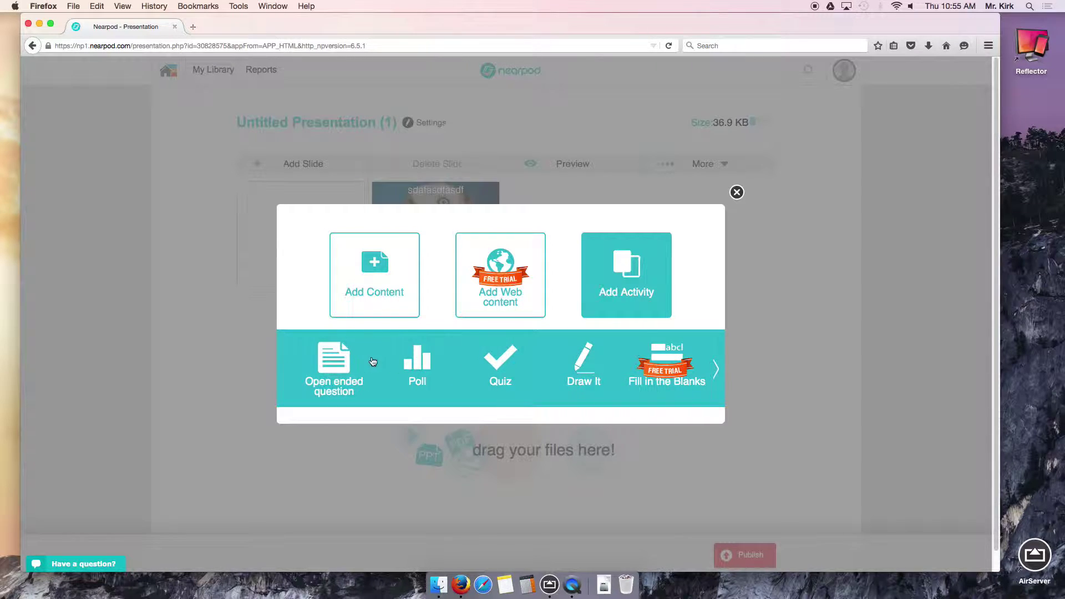
left_click(347, 367)
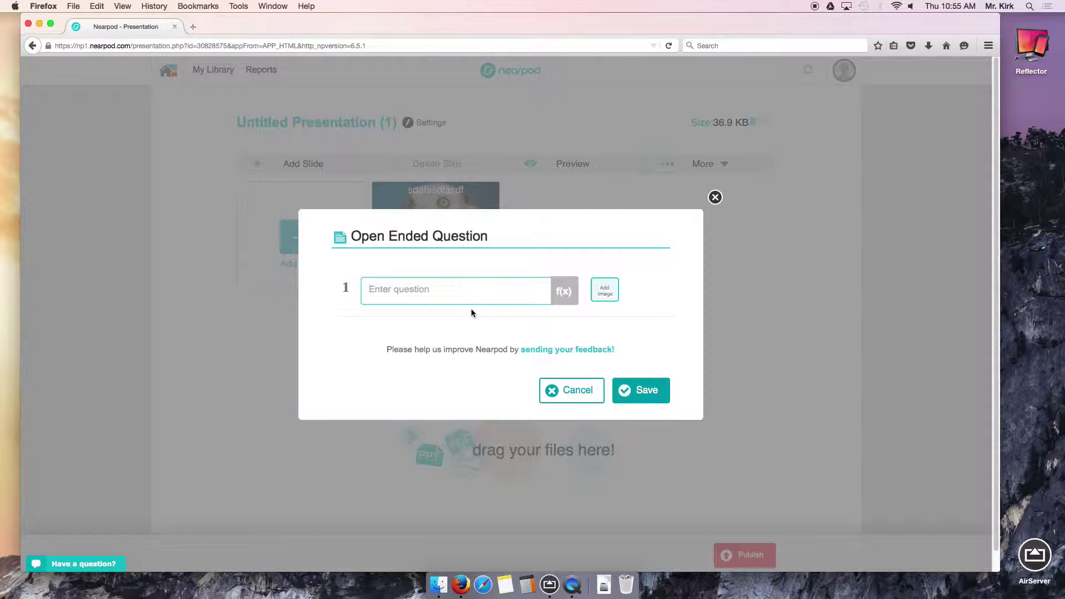
Save the open-ended question 'What is a dog?' as slide 2 and bring up the publish settings.
type("What is a dog?")
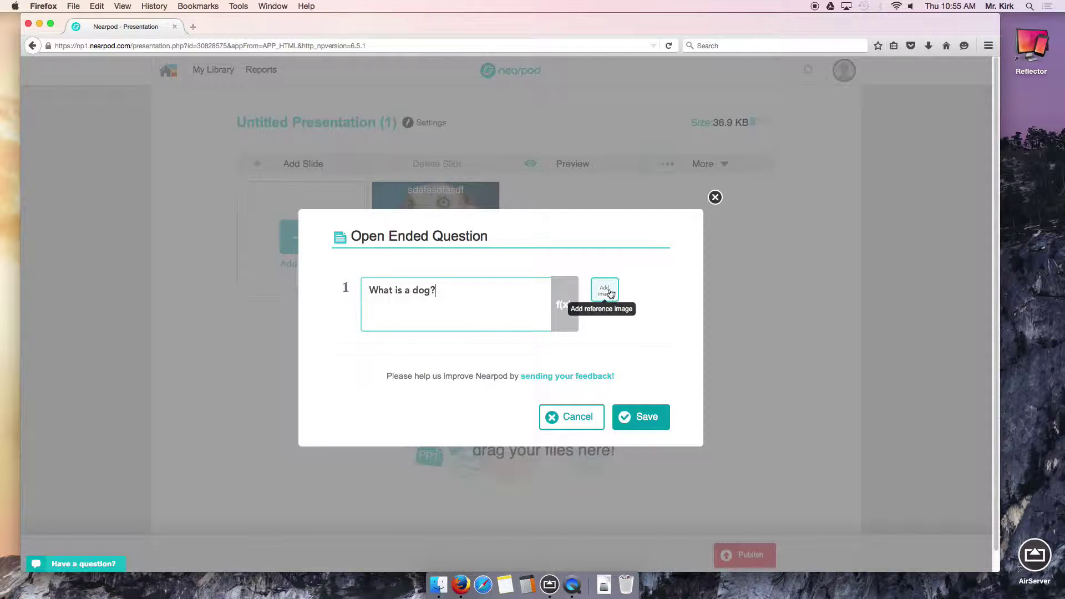
left_click(640, 415)
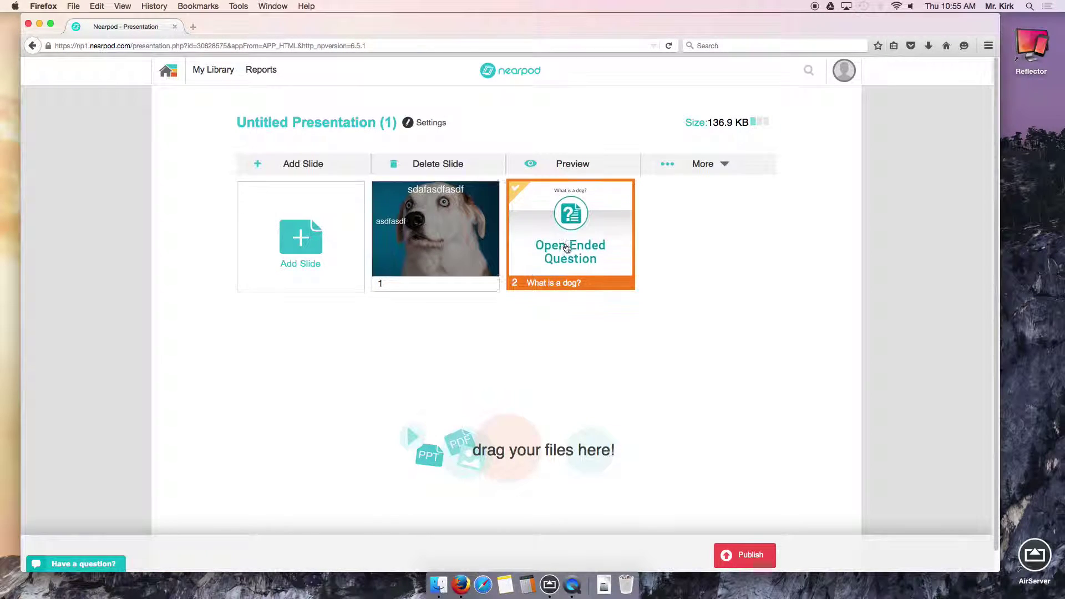
left_click_drag(556, 246, 613, 256)
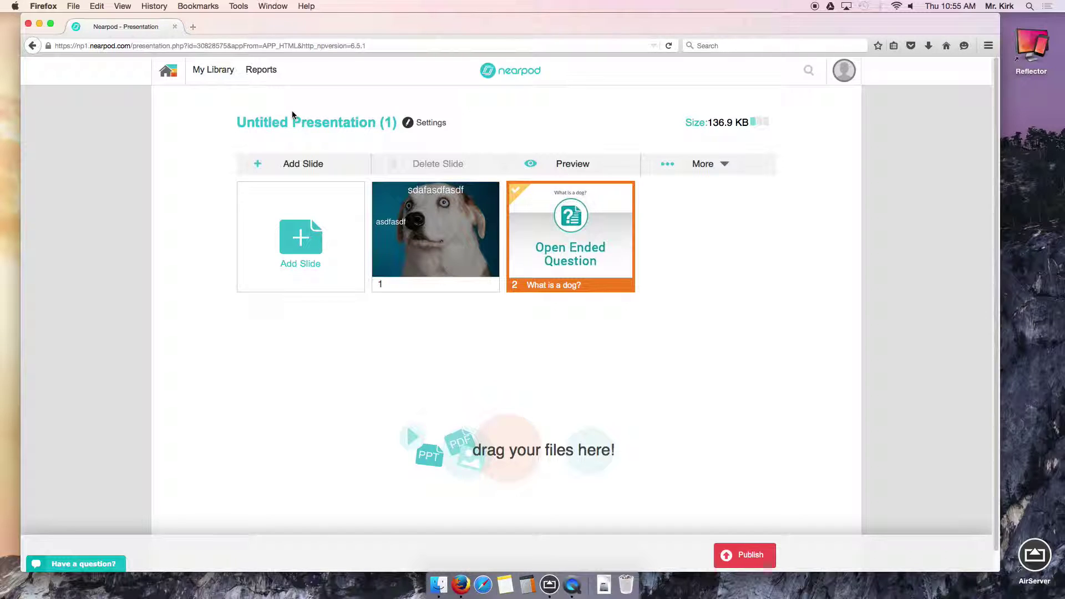
left_click(750, 556)
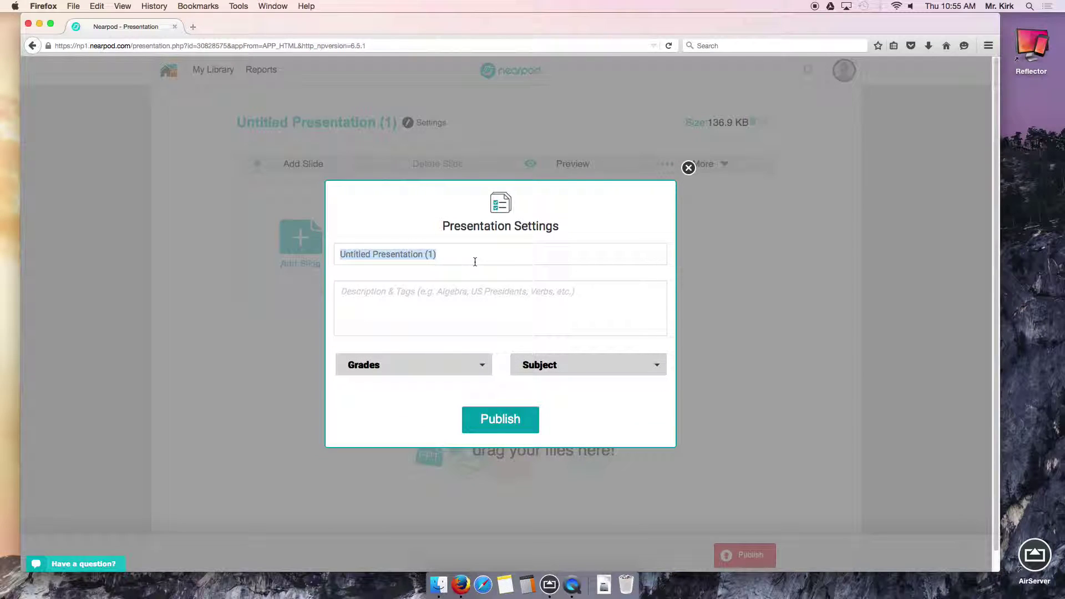
Title the presentation 'Dogs', set grade 3rd and subject Health, and publish it.
type("Dogs")
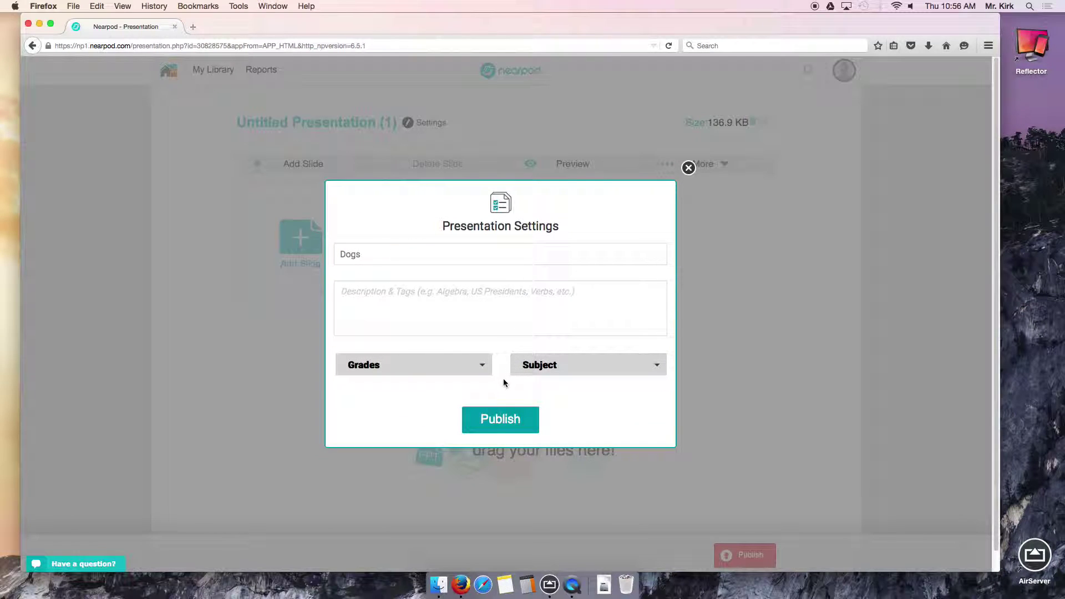
left_click(482, 364)
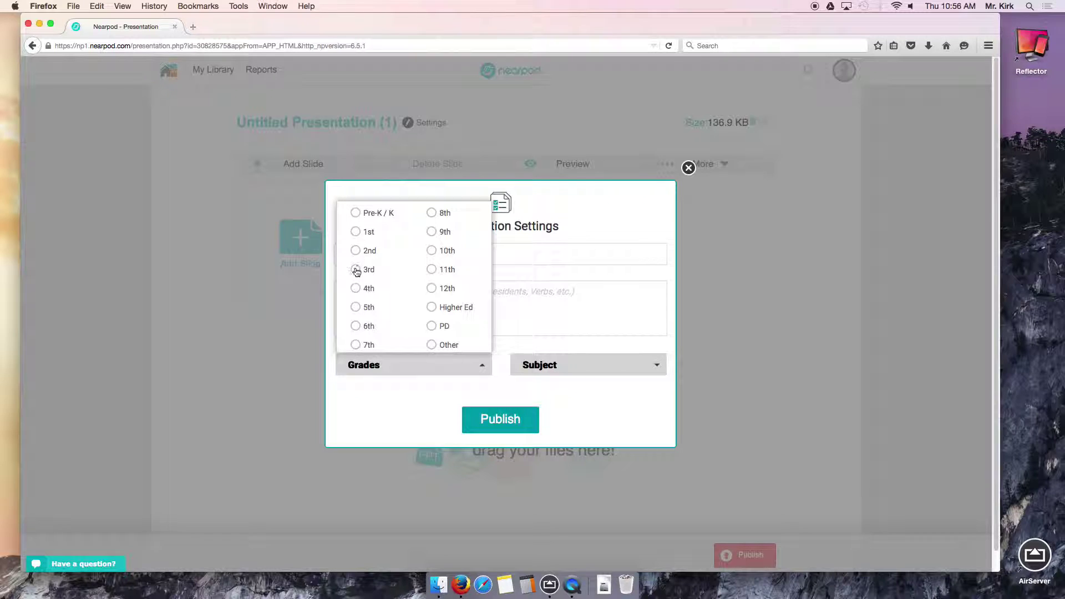
left_click(356, 270)
left_click(500, 433)
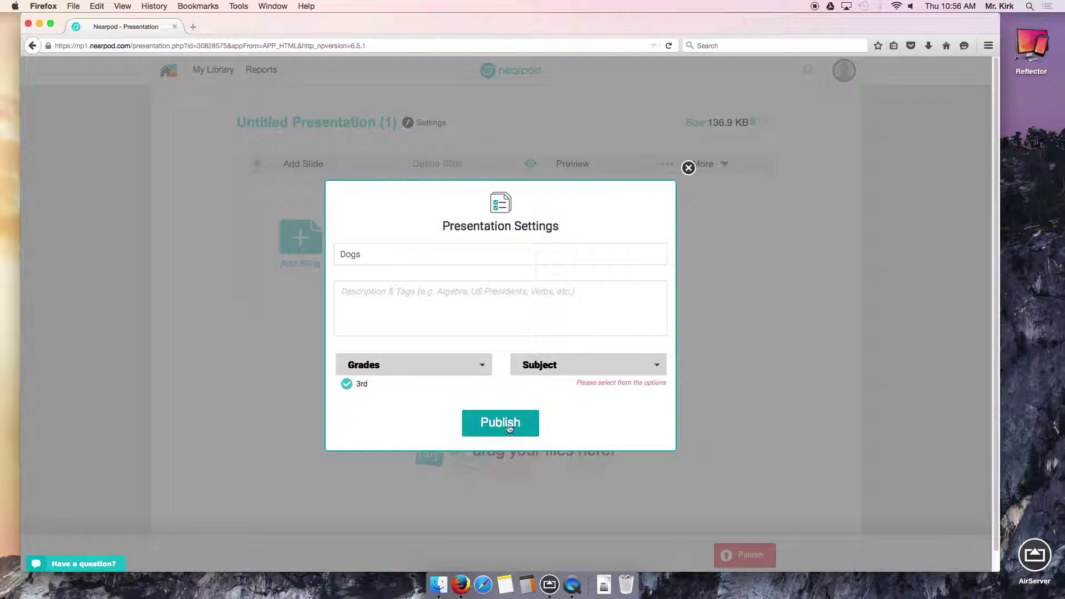
left_click(539, 367)
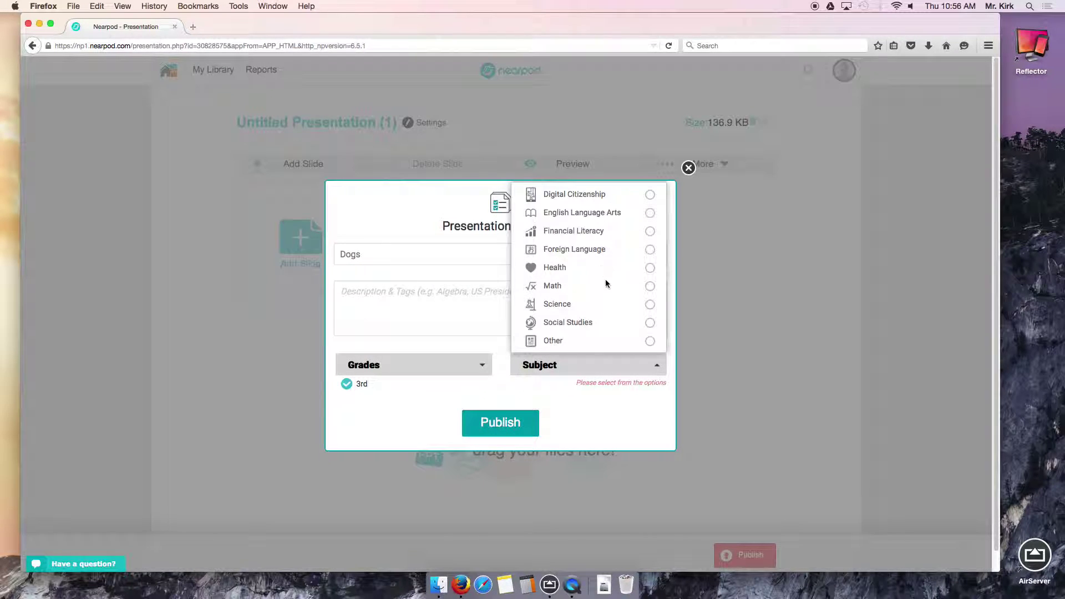
left_click(650, 268)
left_click(502, 428)
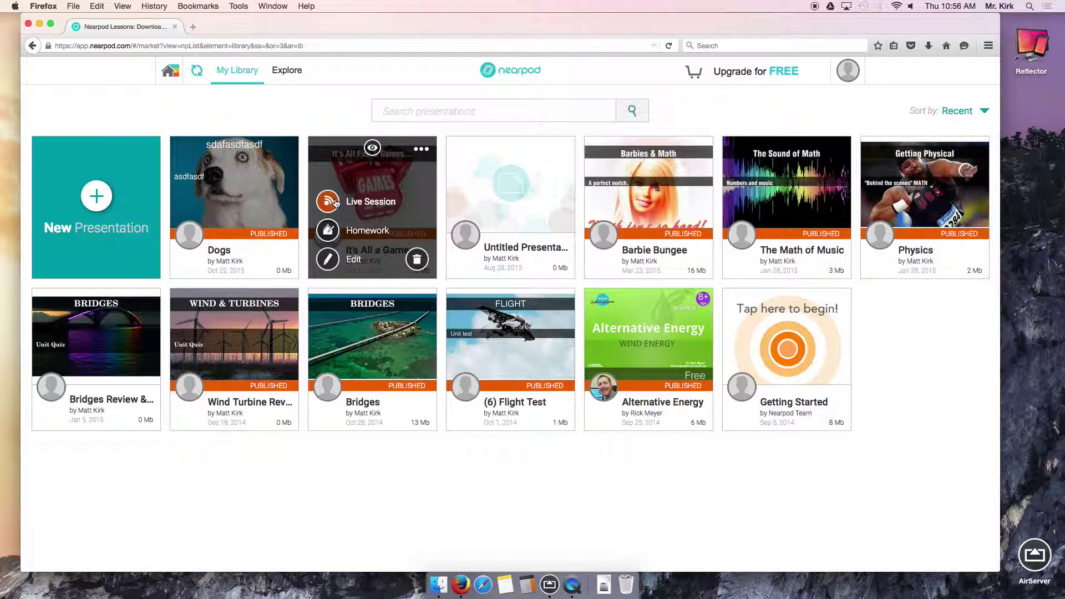
Launch a fresh live session of It's All Fun & Games, declining to resume, and select its join PIN.
left_click(338, 205)
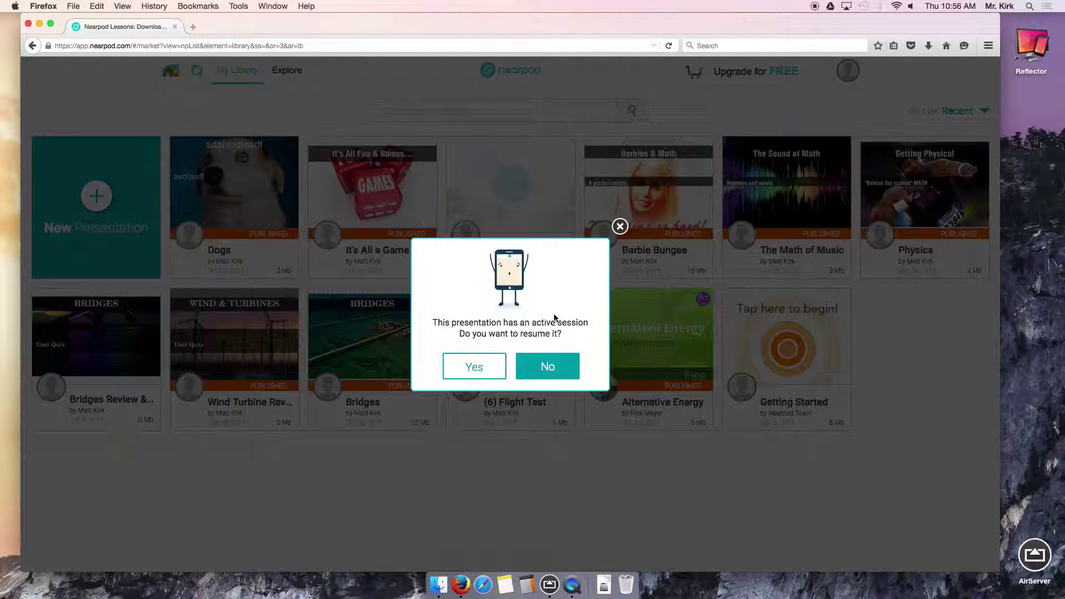
left_click(547, 366)
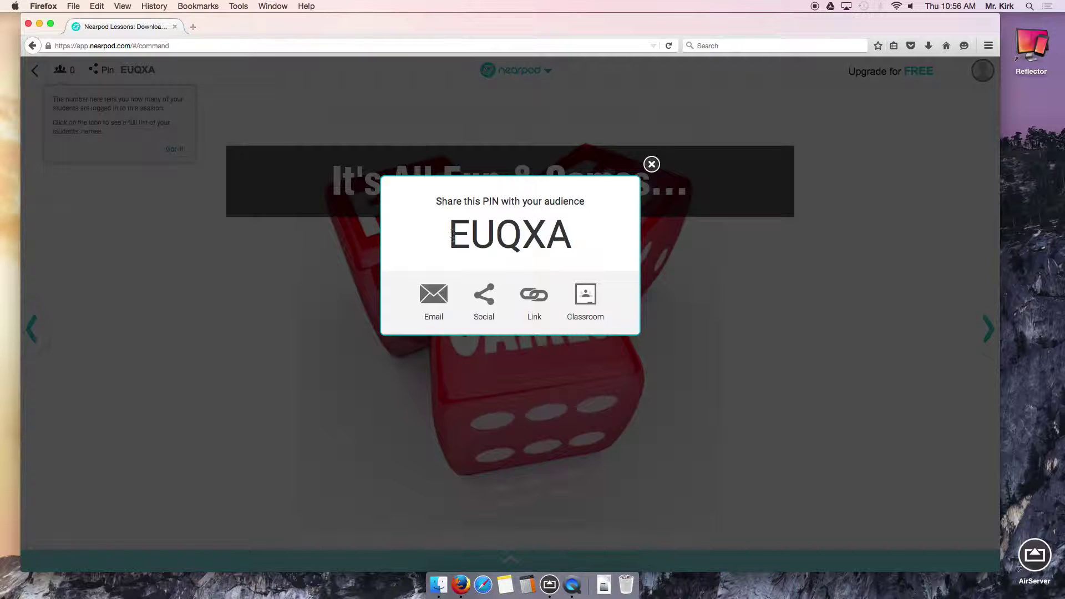
double_click(446, 233)
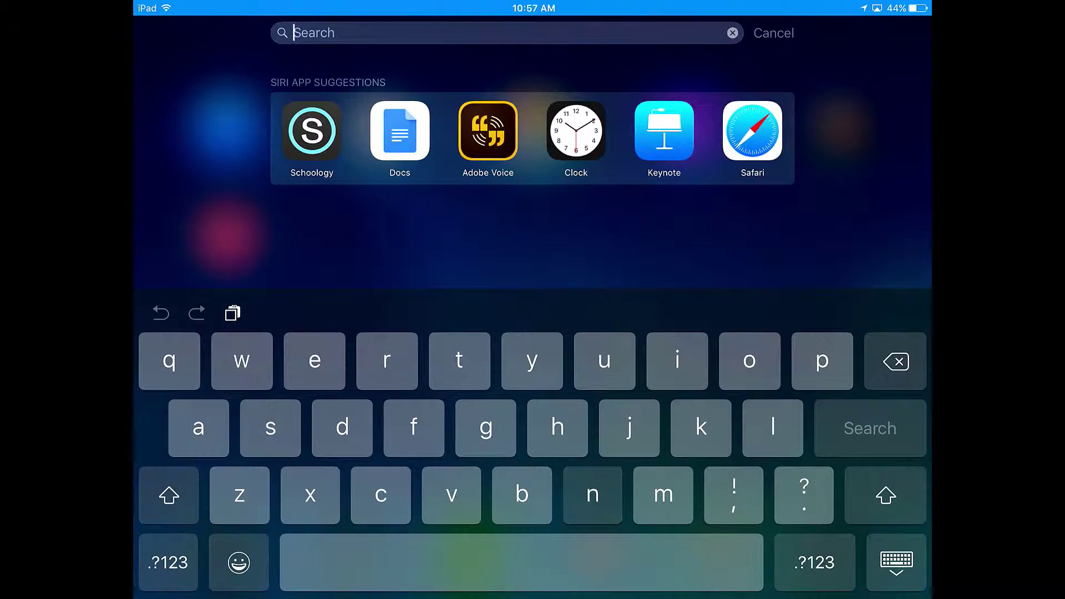
On the iPad, find the Nearpod app with the search 'near', open it, and go to PIN entry.
type("near")
left_click(363, 125)
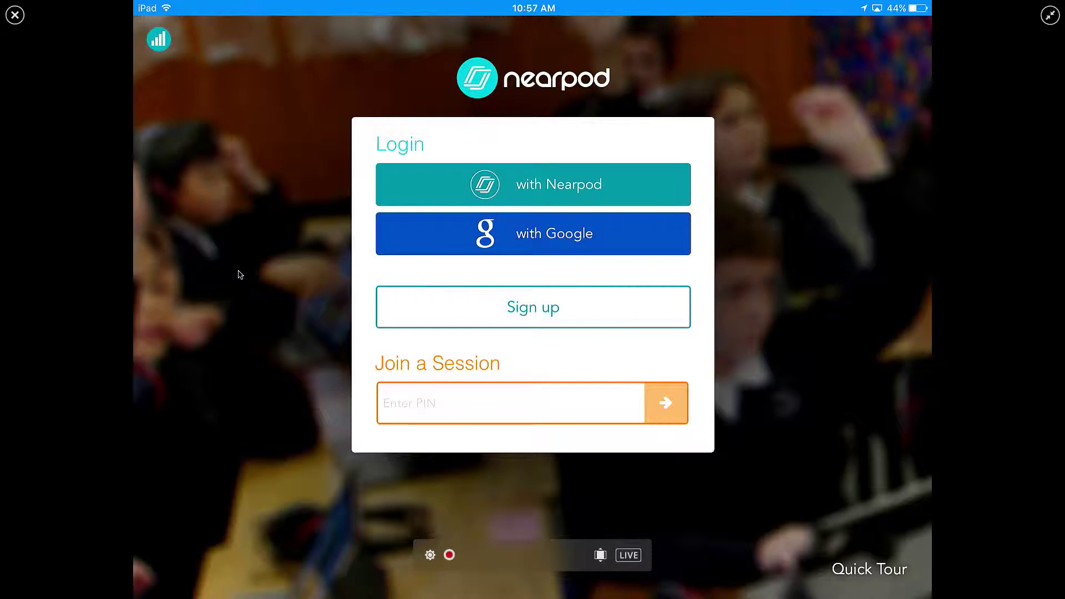
left_click(437, 407)
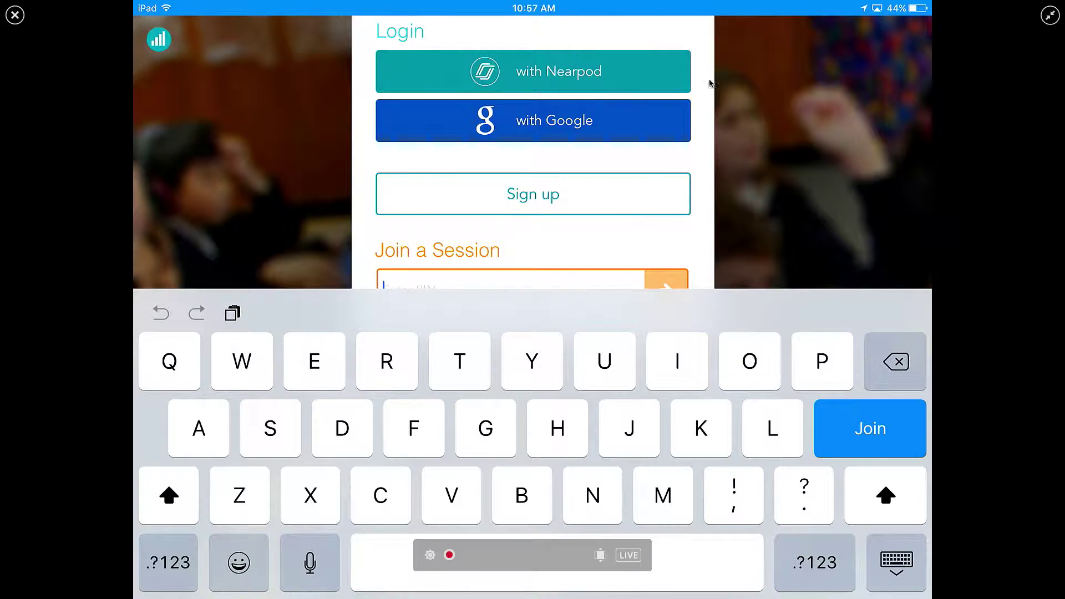
Arrange the AirServer and Firefox windows to read the PIN, then restore the iPad mirror to full screen.
left_click(1050, 16)
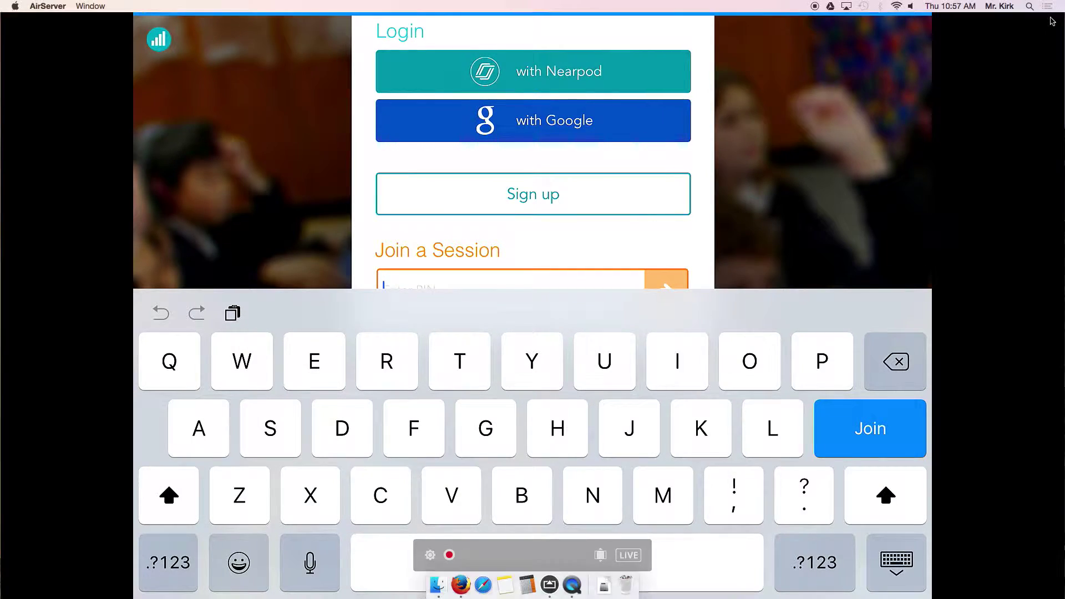
left_click_drag(427, 40, 770, 40)
left_click(443, 26)
left_click_drag(443, 26, 176, 44)
left_click_drag(733, 584, 566, 584)
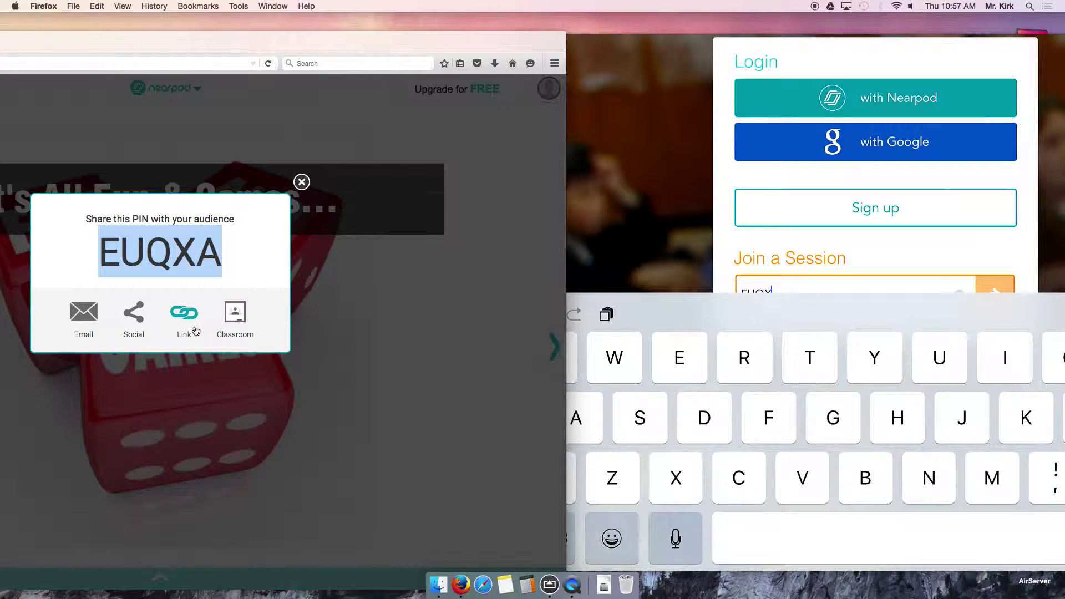
left_click(669, 50)
left_click_drag(717, 53, 530, 74)
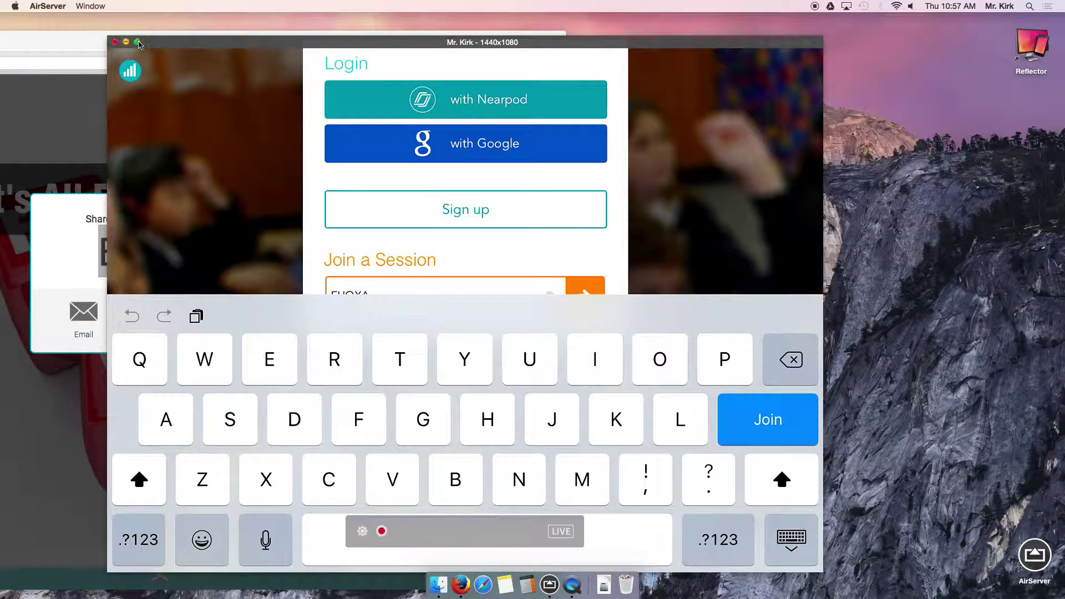
left_click(137, 42)
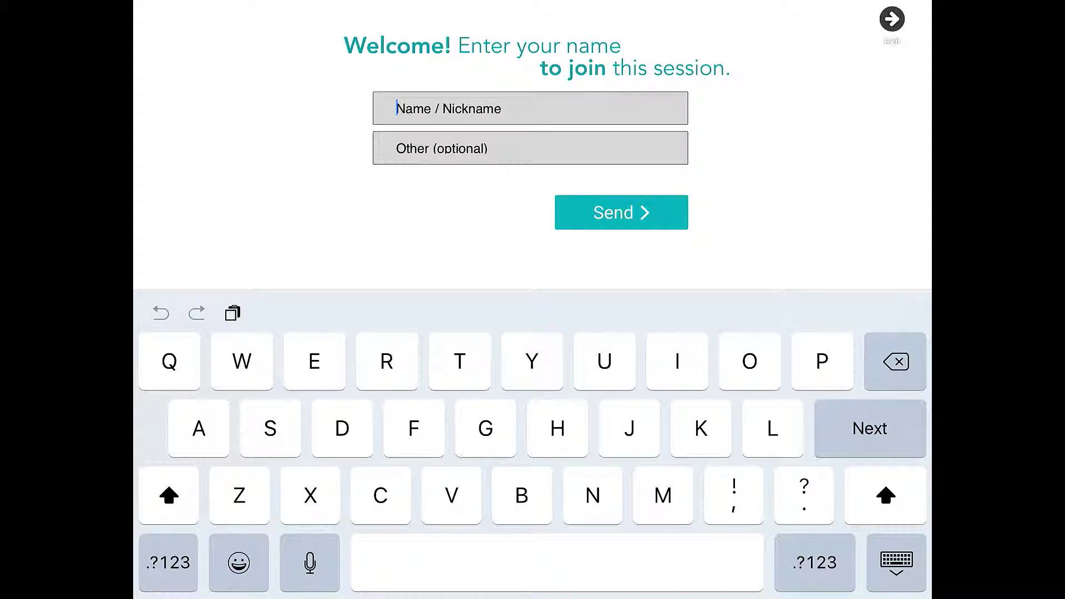
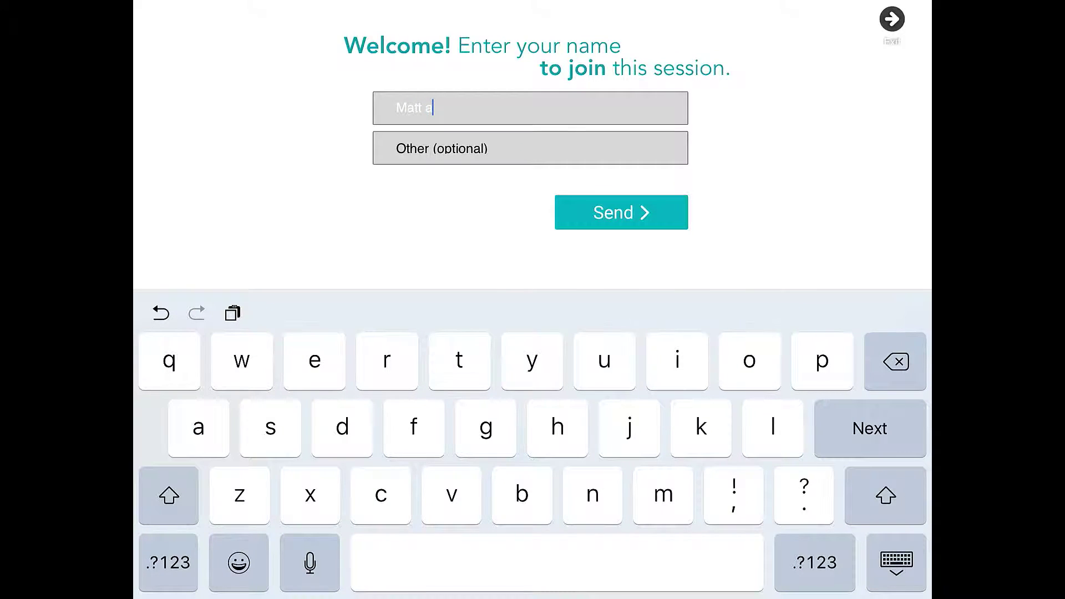
Enter the participant's name and send it to join the It's All Fun & Games session.
key("Tab")
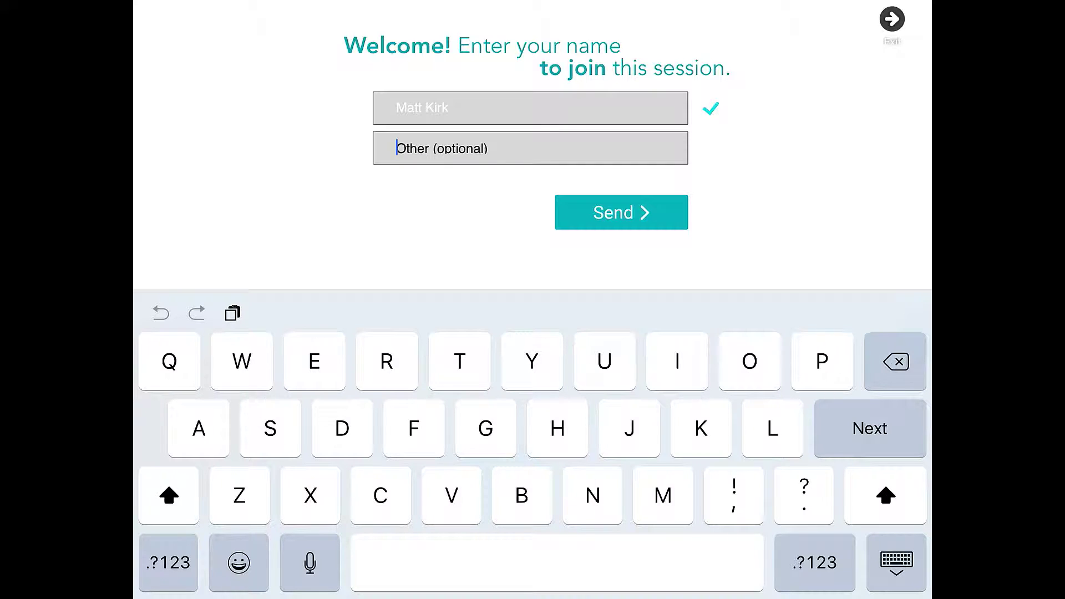
left_click(814, 563)
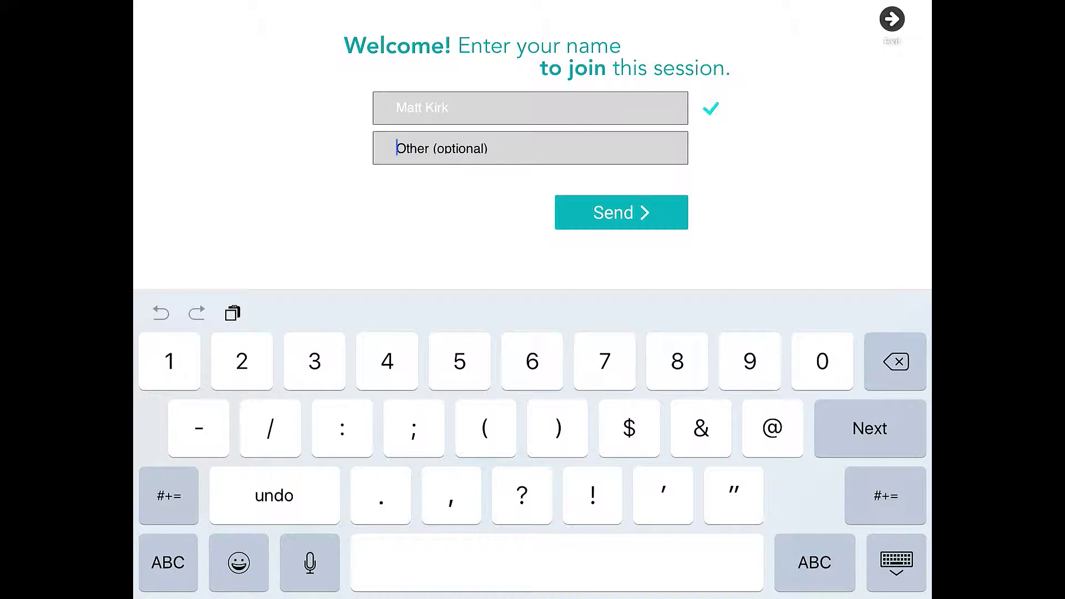
key("BackSpace")
left_click(622, 212)
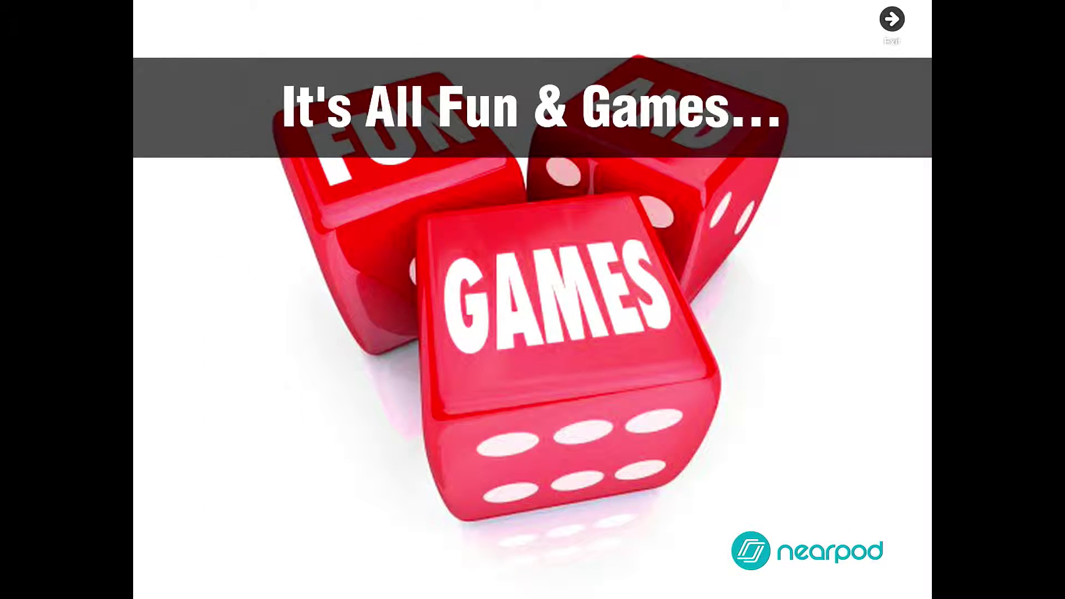
Take the iPad mirror out of full screen, shrink it, and move it to the right side.
mouse_move(582, 284)
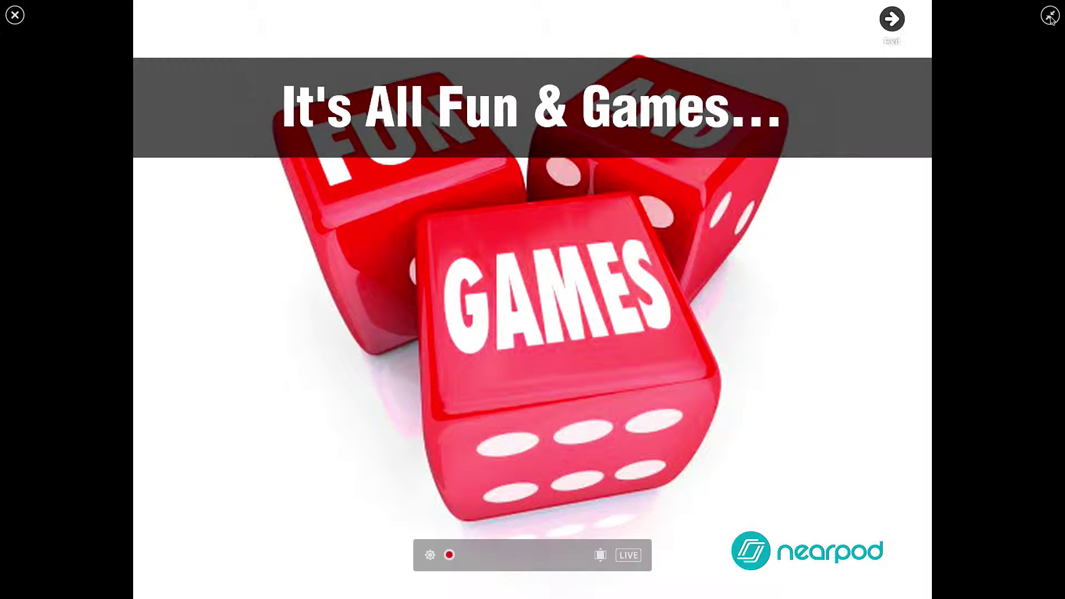
left_click(1050, 17)
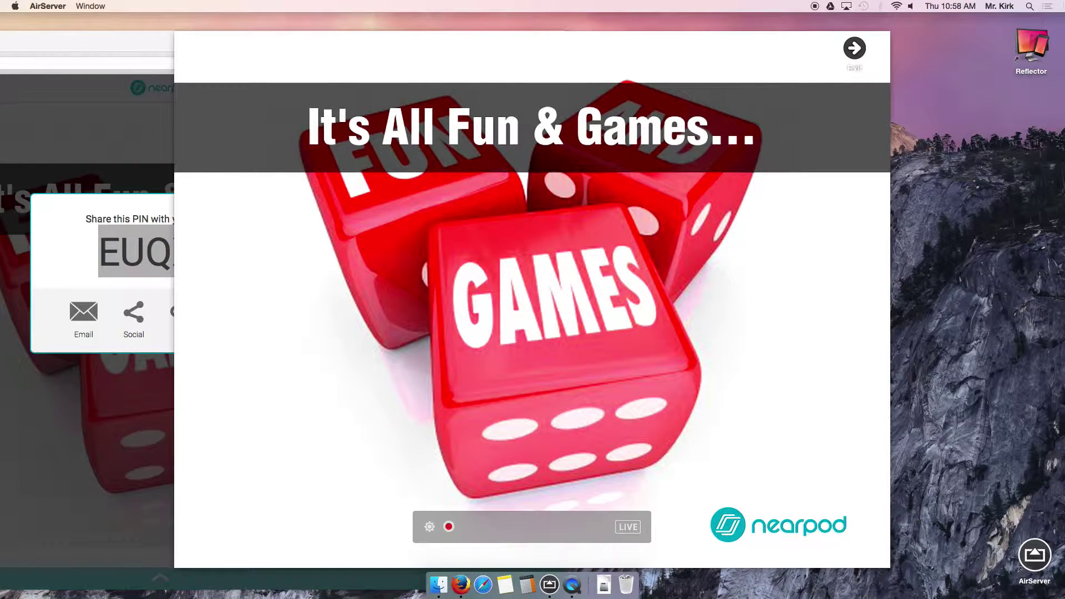
left_click_drag(603, 37, 811, 38)
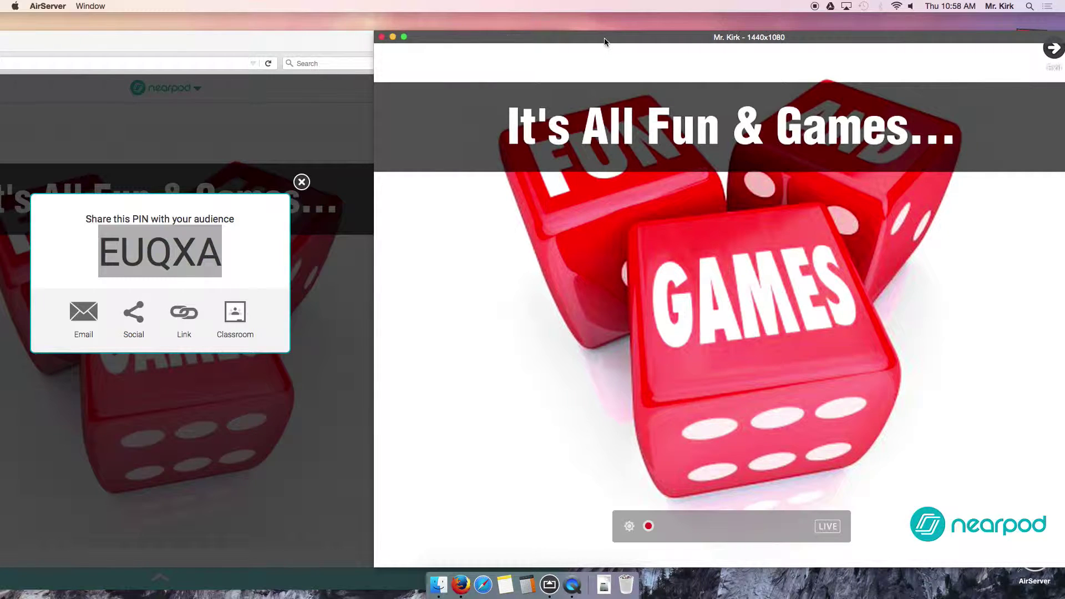
left_click_drag(601, 37, 518, 39)
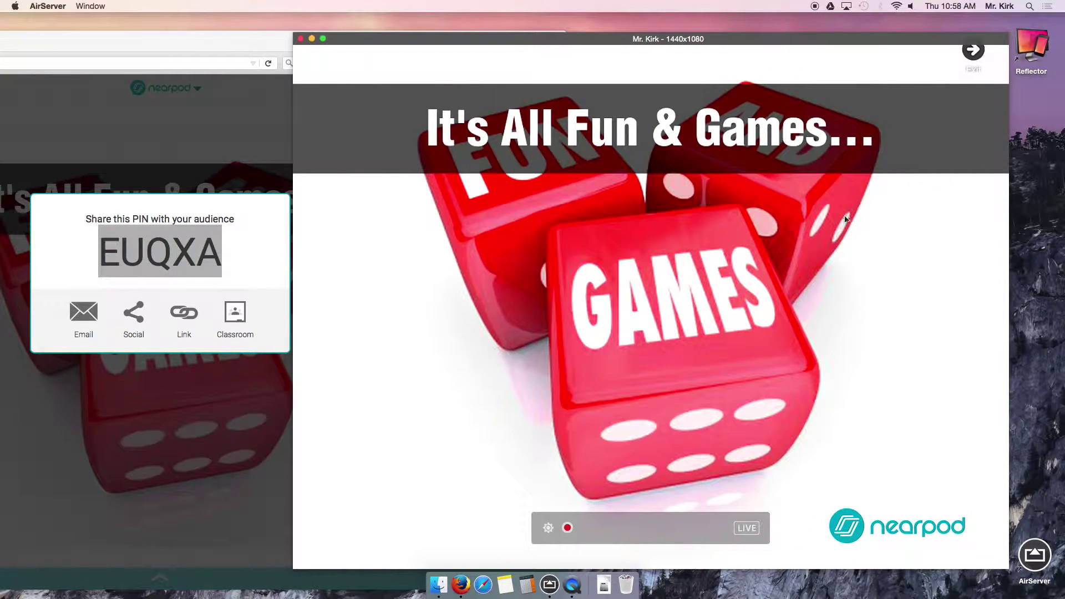
left_click_drag(1007, 567, 830, 375)
left_click_drag(666, 37, 889, 76)
Narrow the teacher's Firefox window and position it beside the iPad mirror.
left_click(451, 39)
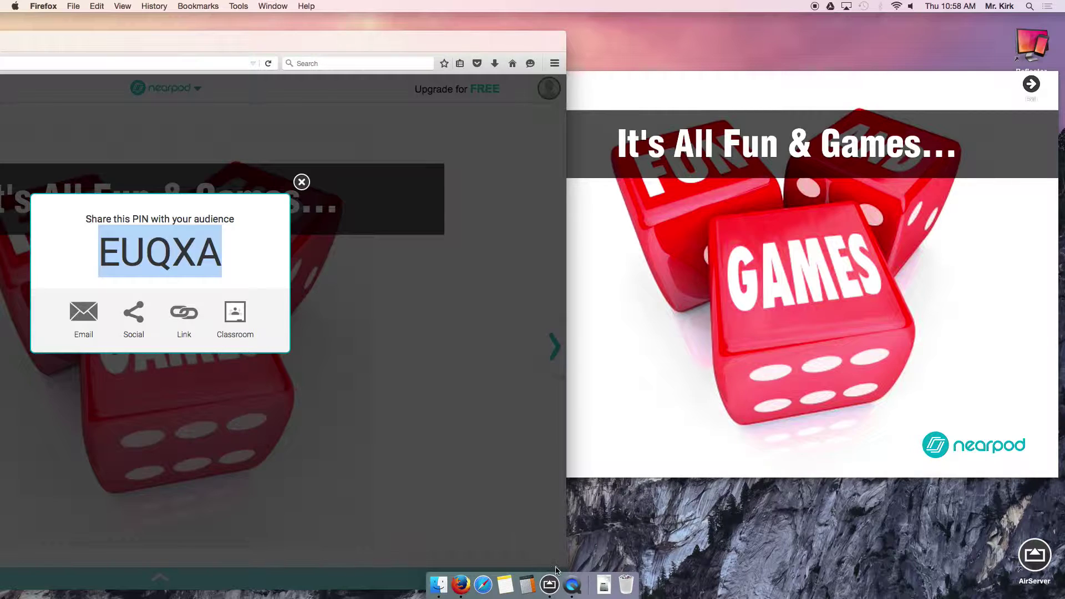
left_click_drag(566, 562, 366, 511)
left_click_drag(305, 38, 514, 38)
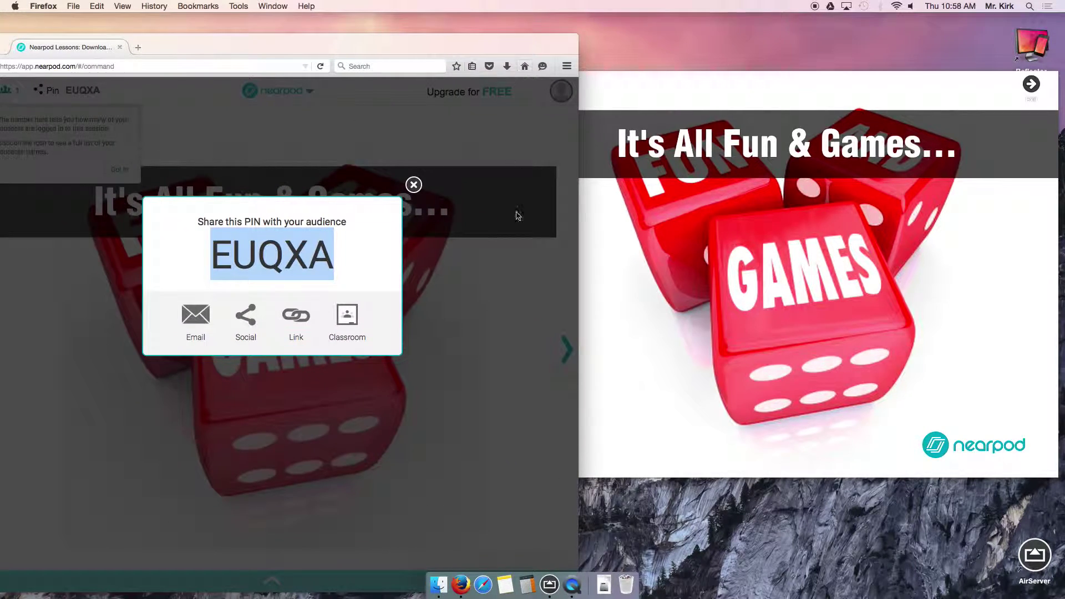
left_click_drag(577, 297, 511, 297)
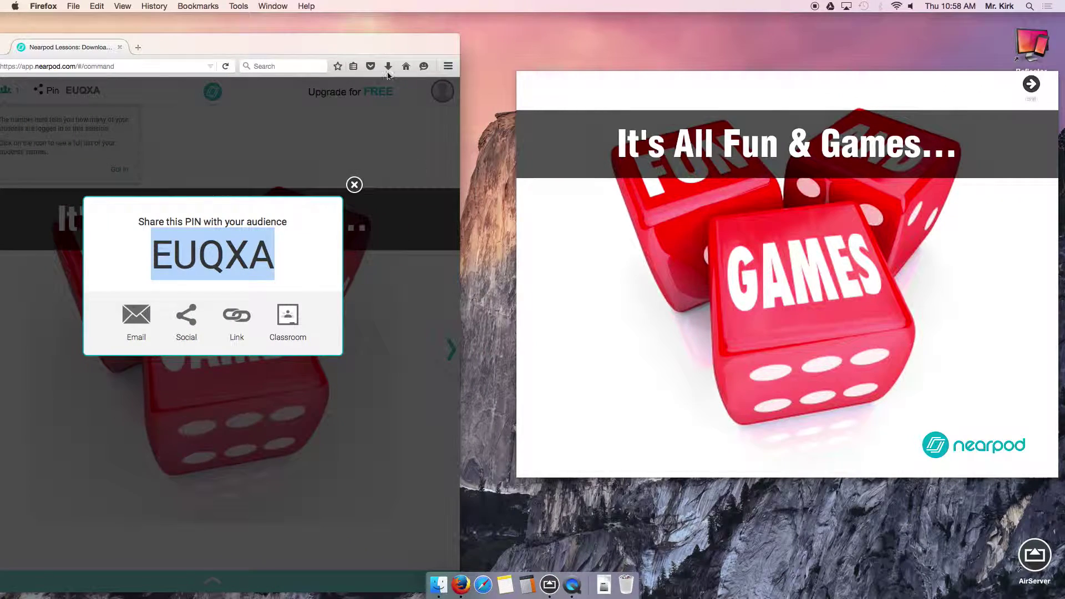
left_click_drag(361, 45, 421, 41)
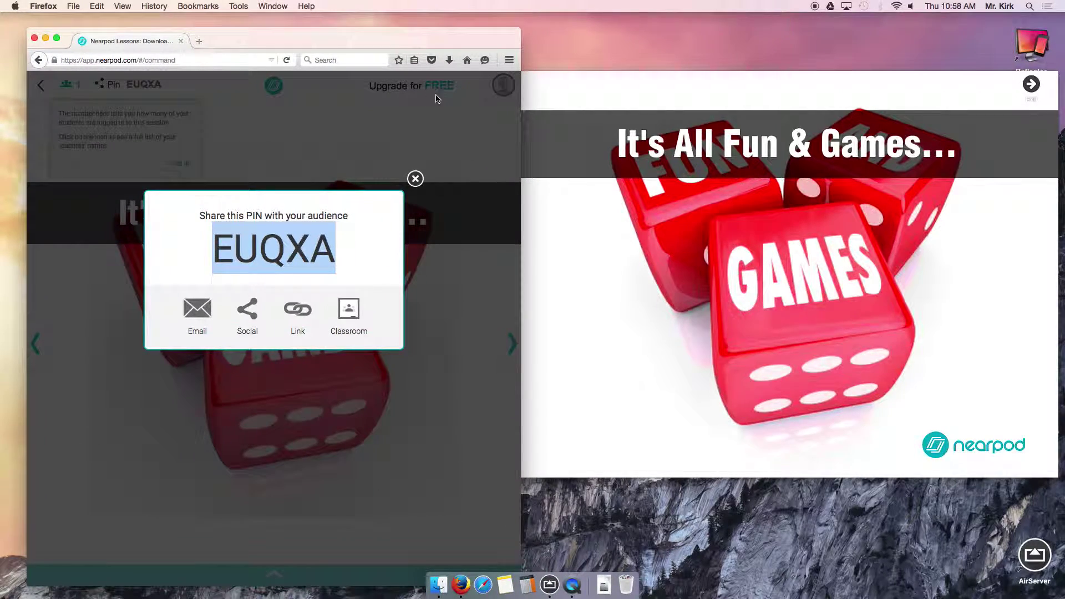
left_click(612, 79)
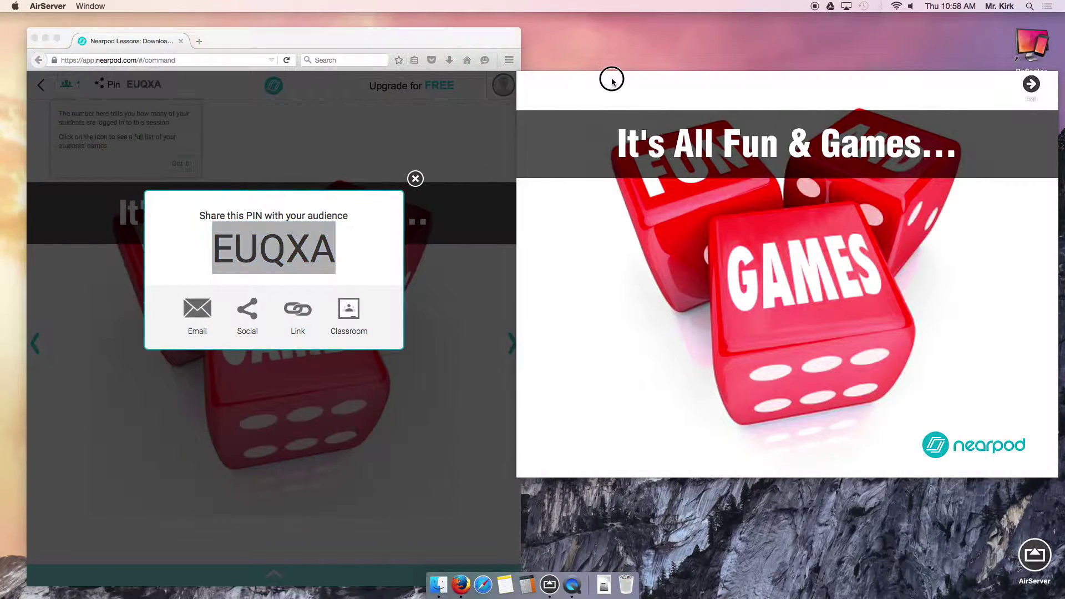
left_click(416, 178)
Close the PIN sharing dialog and check the student list against the mirrored iPad.
left_click(416, 179)
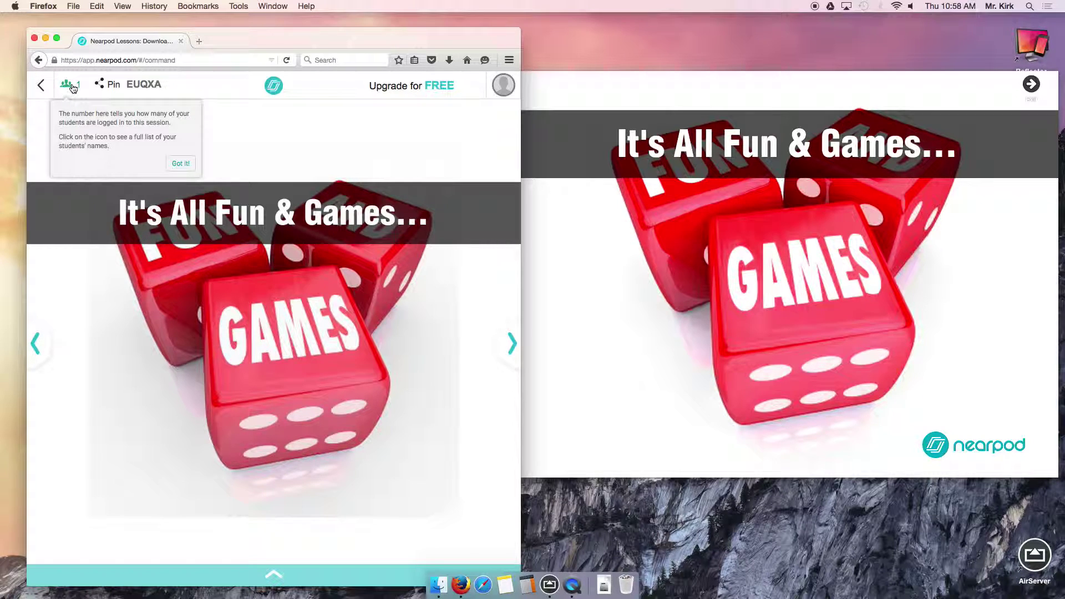
left_click(74, 89)
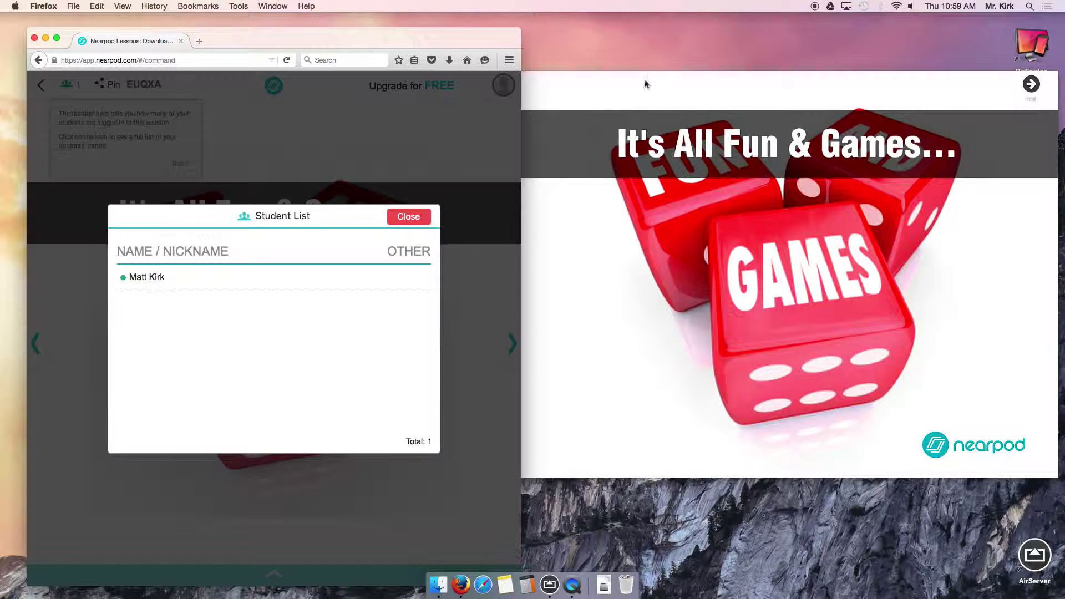
left_click(682, 87)
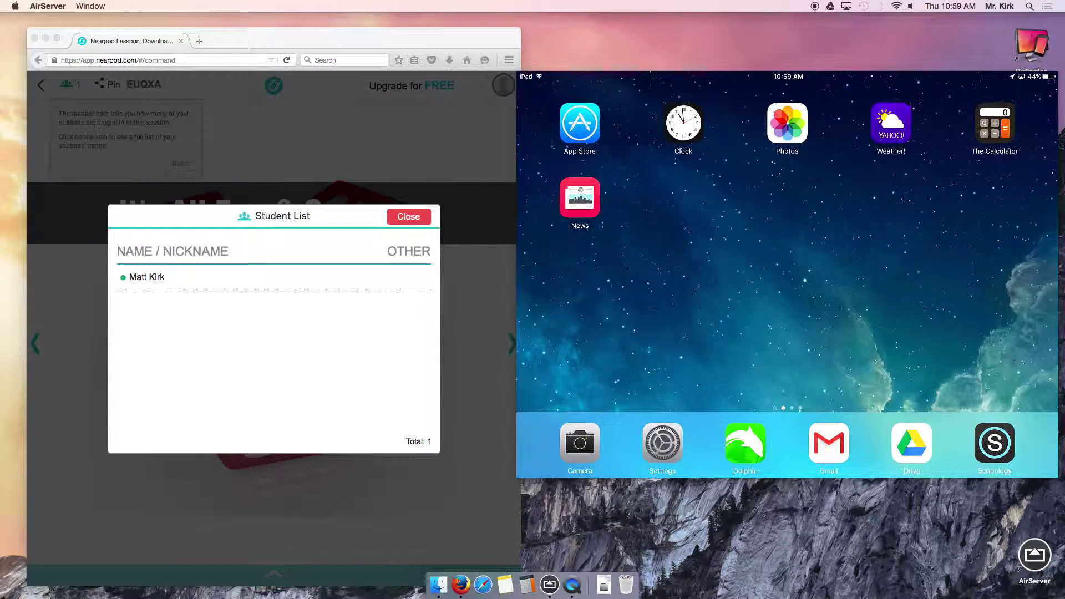
left_click(319, 224)
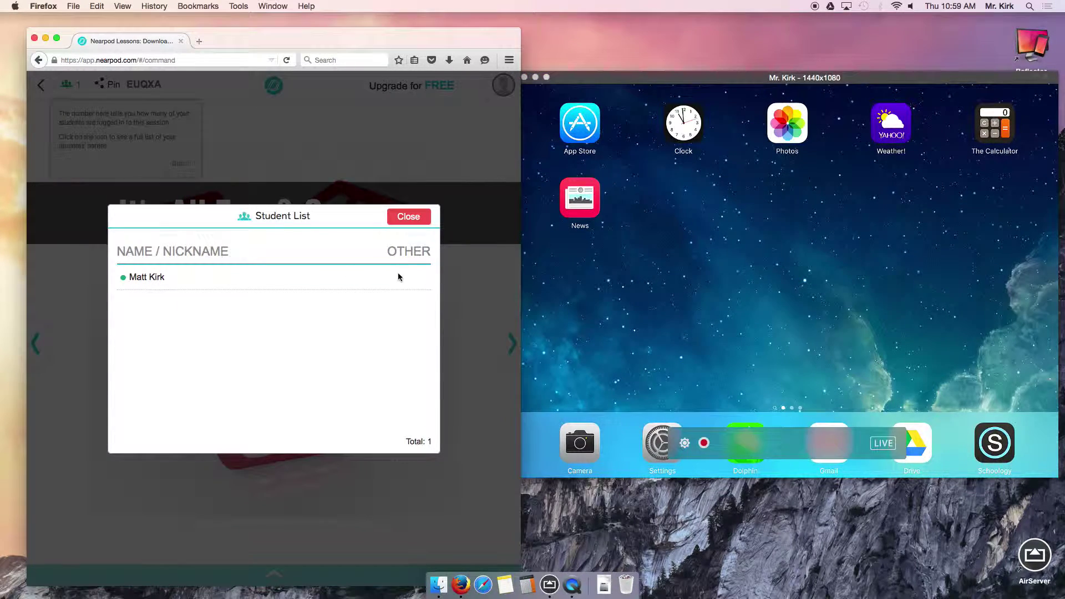
Dismiss the iPad connection-status overlay and close the student list.
left_click(420, 225)
left_click(69, 84)
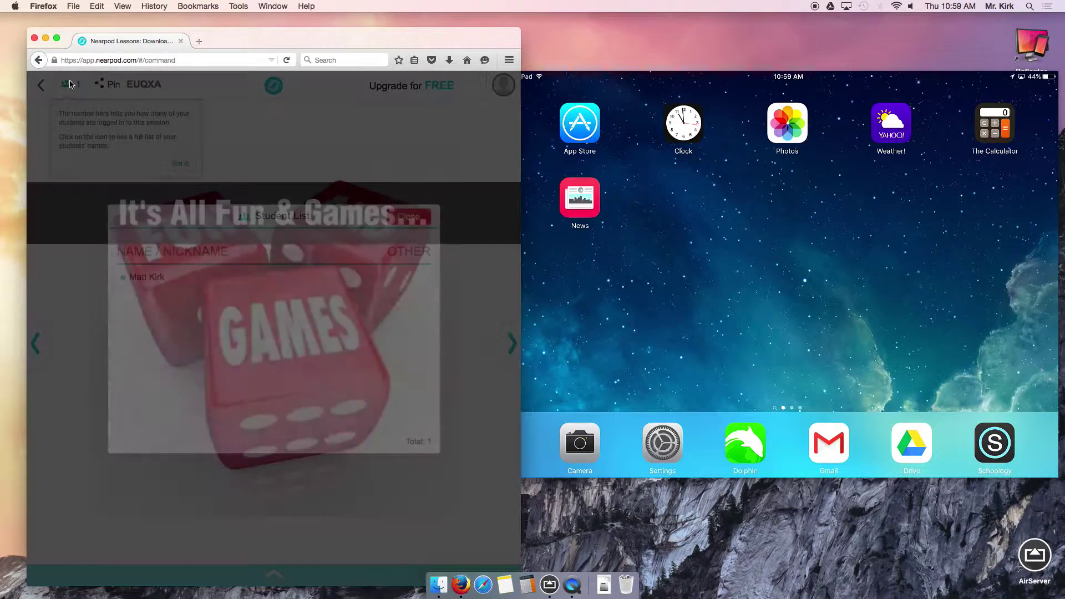
left_click(409, 217)
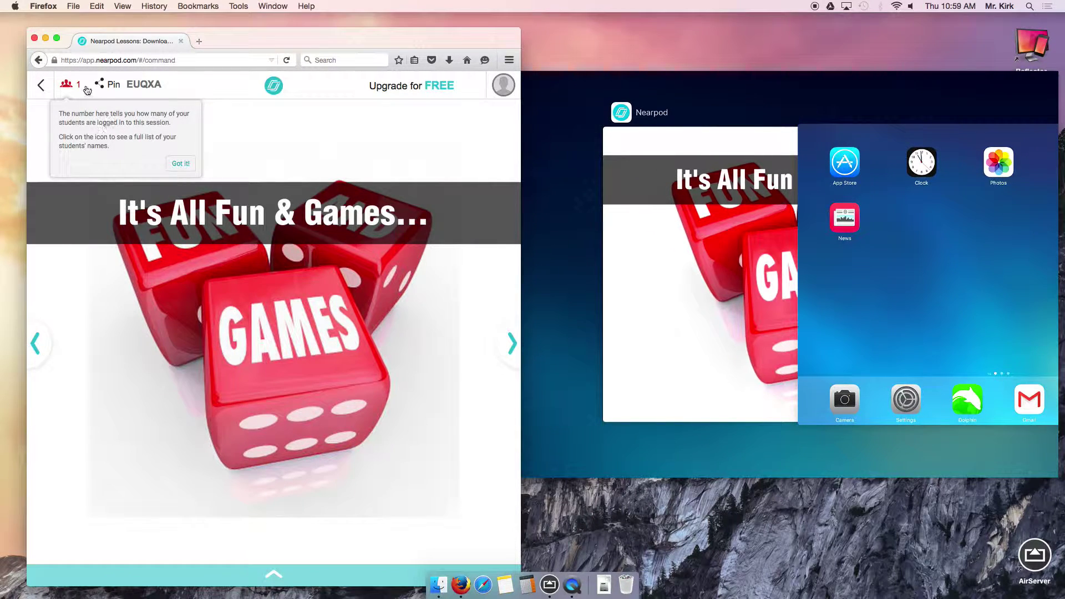
left_click(81, 87)
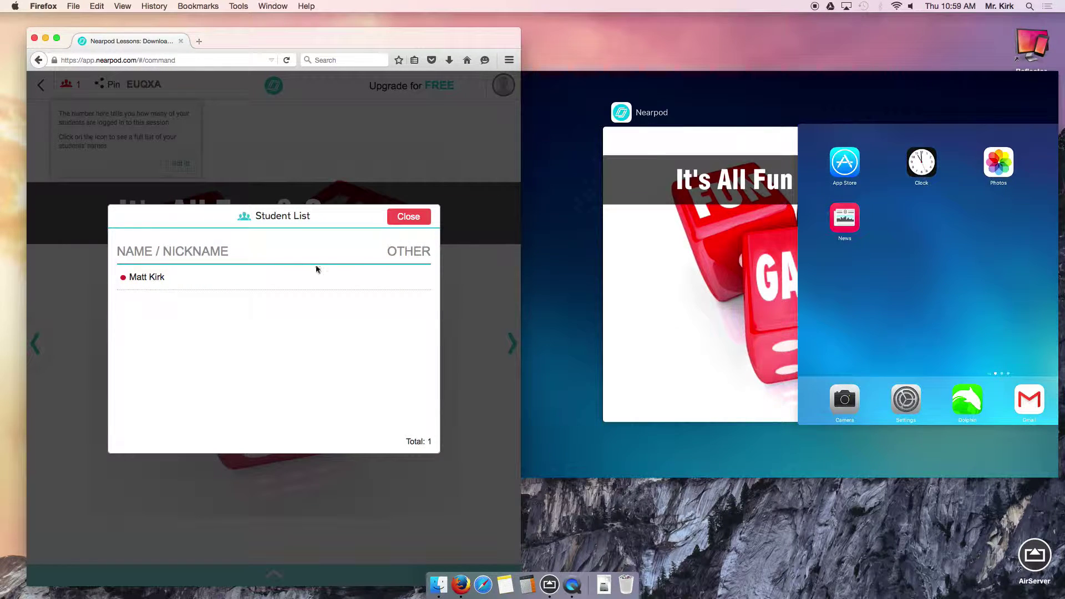
left_click(668, 98)
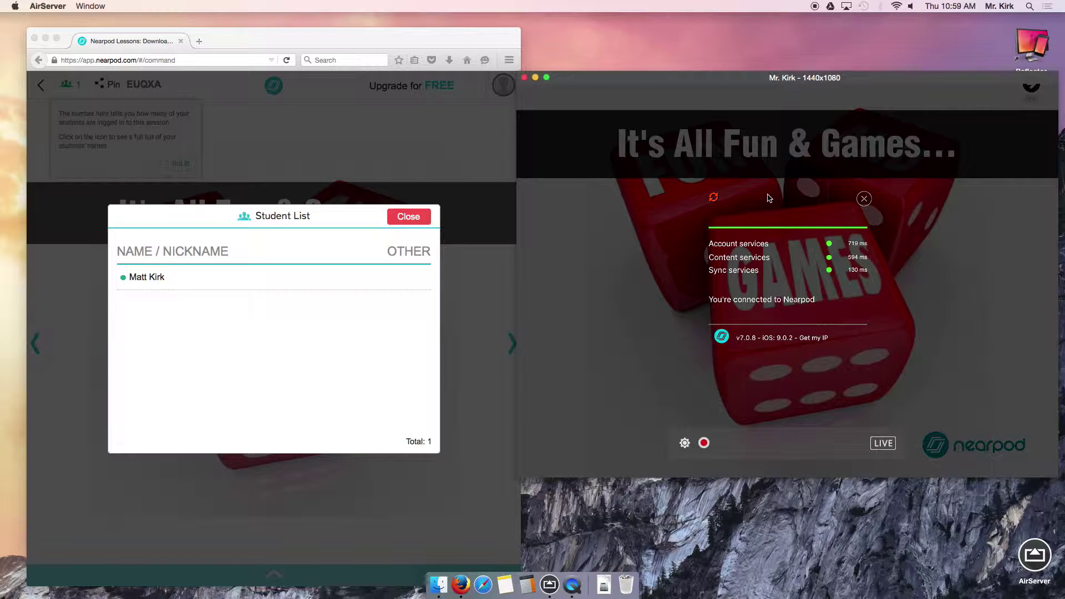
left_click(864, 199)
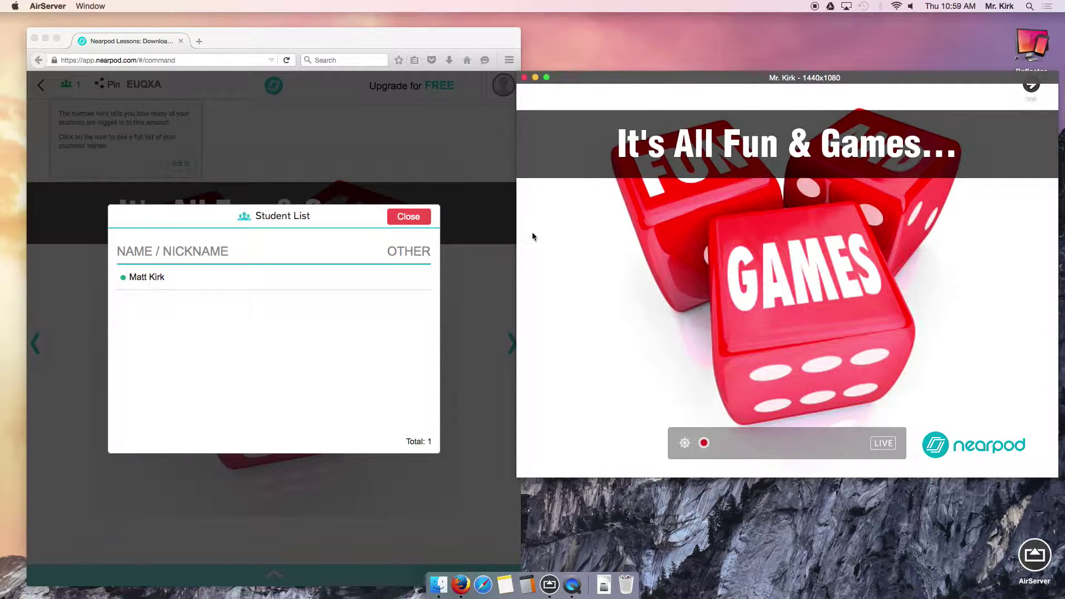
left_click(407, 218)
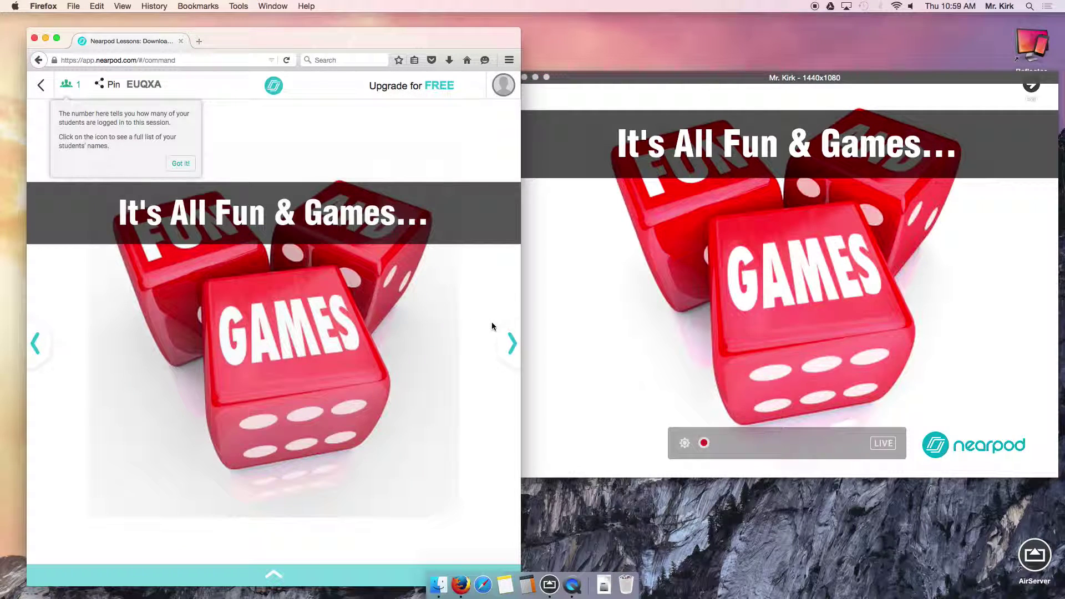
Advance to 'What is a game?', dismiss the student-count tip, and type a sample answer on the iPad.
left_click_drag(409, 42, 407, 36)
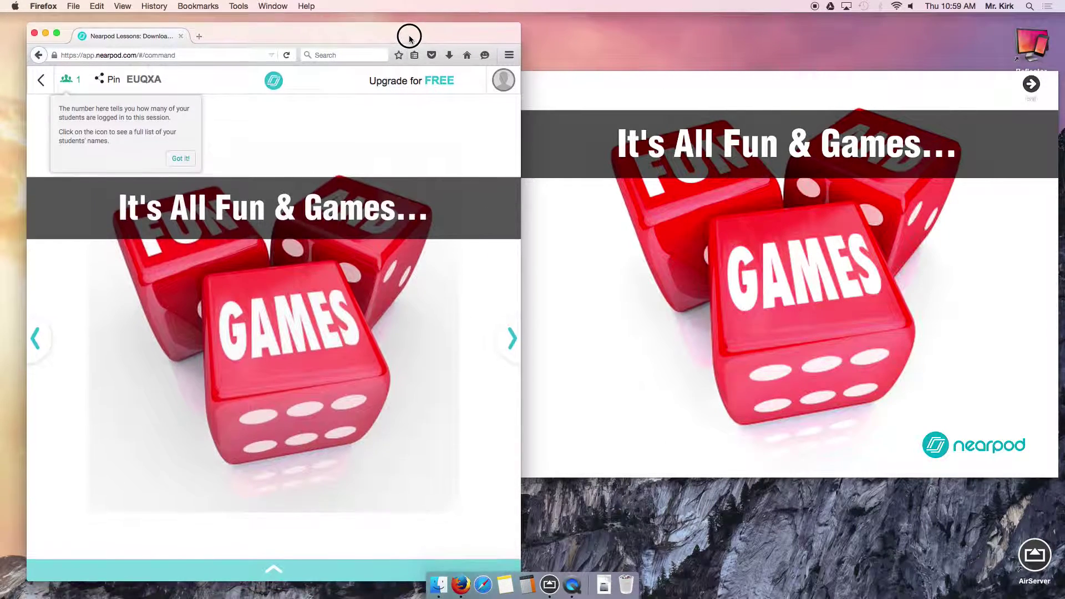
left_click(511, 340)
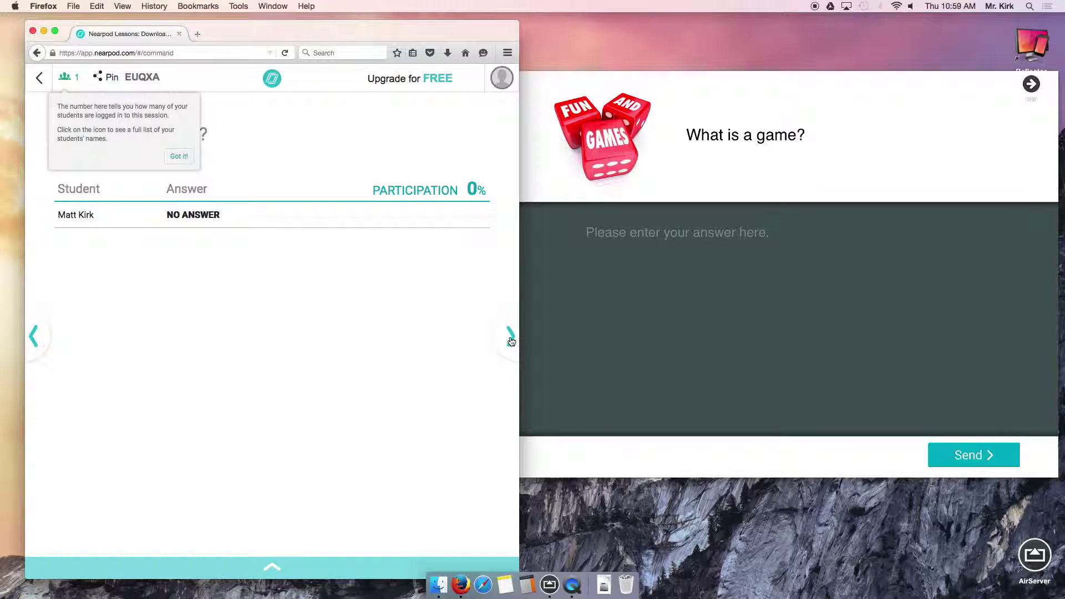
left_click_drag(432, 29, 407, 31)
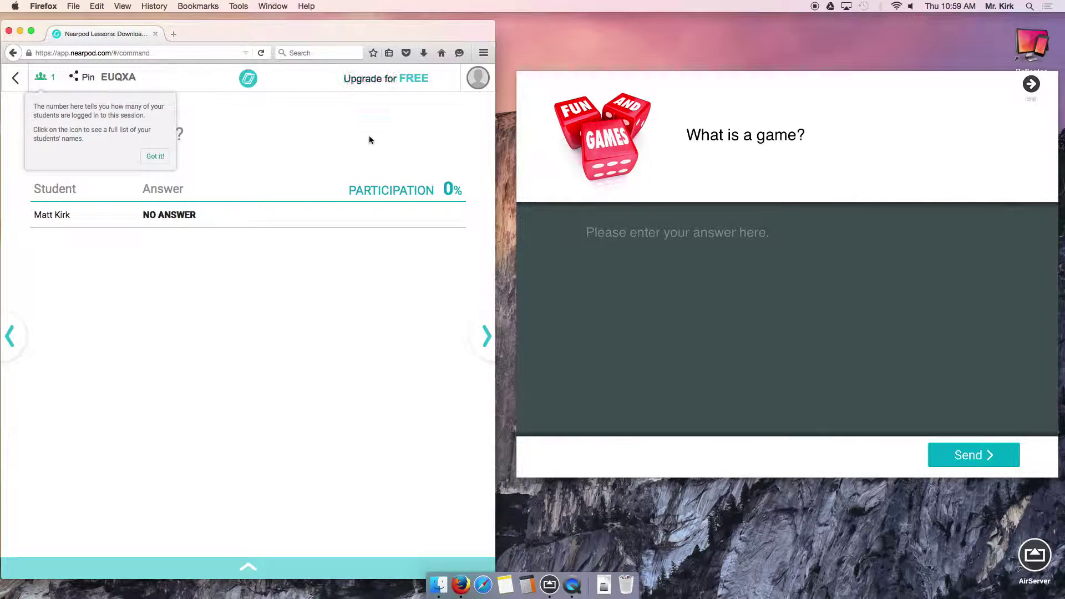
left_click(155, 156)
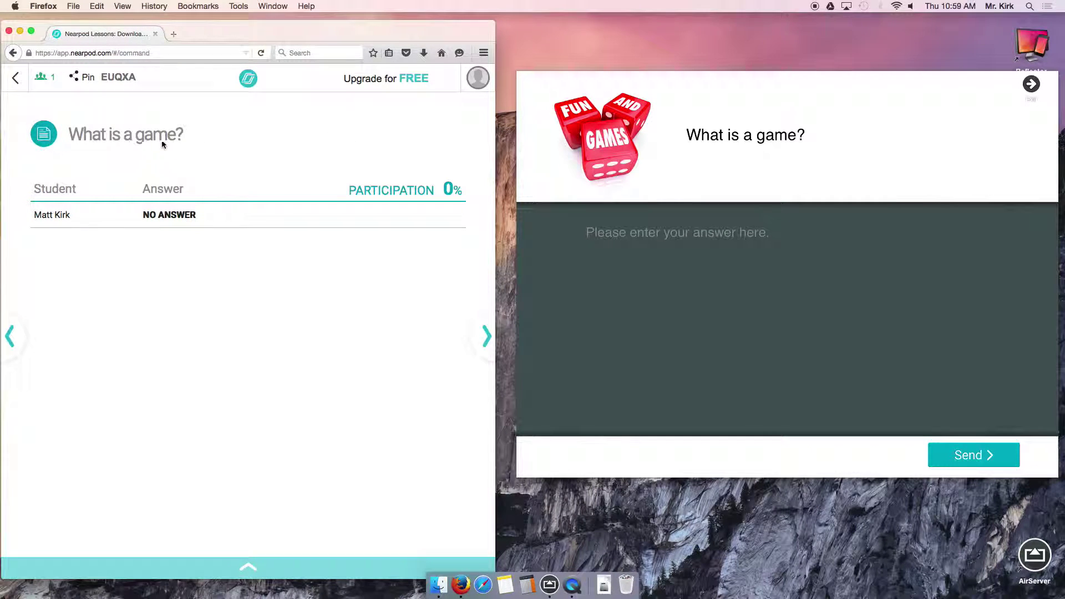
left_click(706, 244)
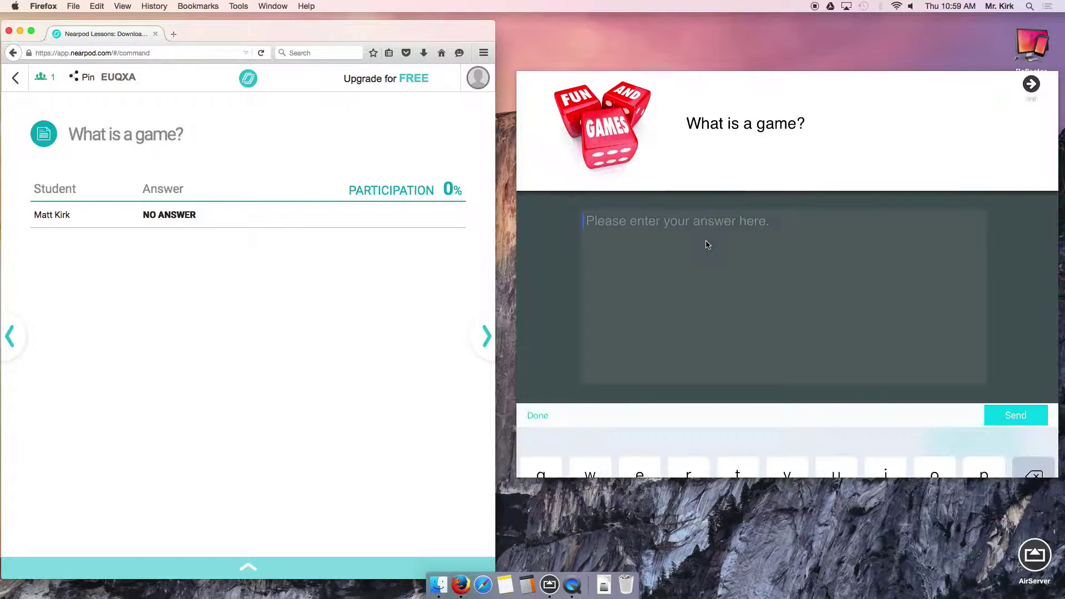
type("Basskjbdkjasdbhicabsdhicbahsidfbijasdfbuias")
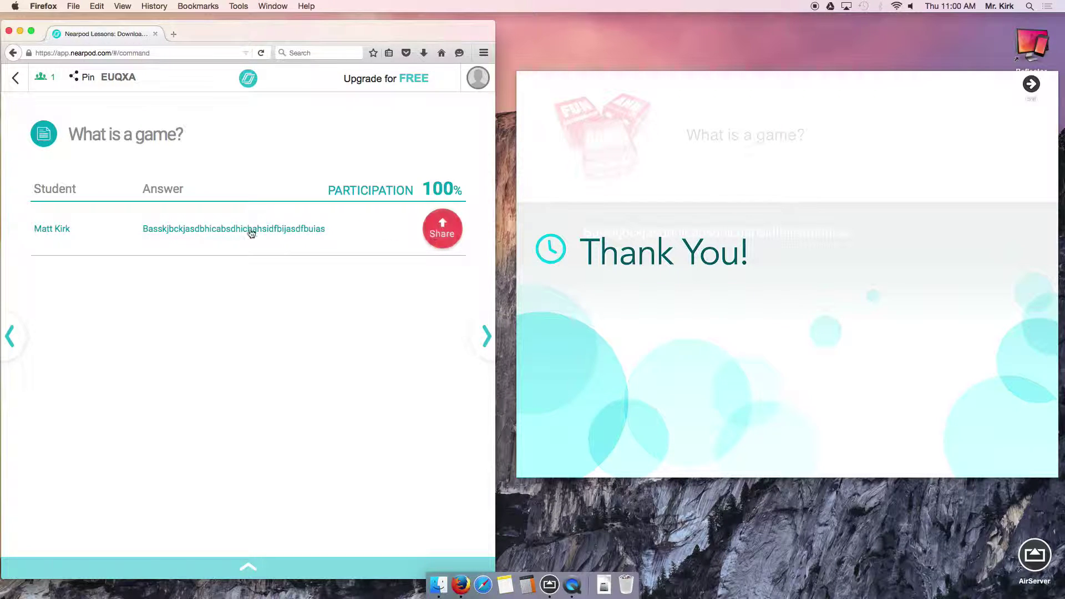
Share then unshare the student's answer, and advance to the Formal Definition slide.
left_click(450, 237)
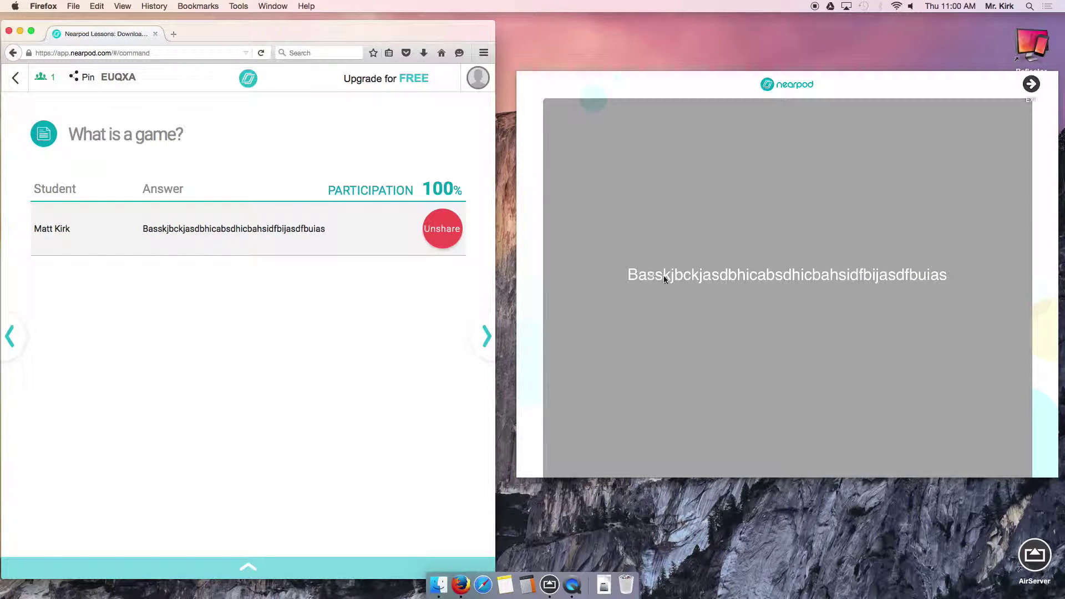
left_click(446, 231)
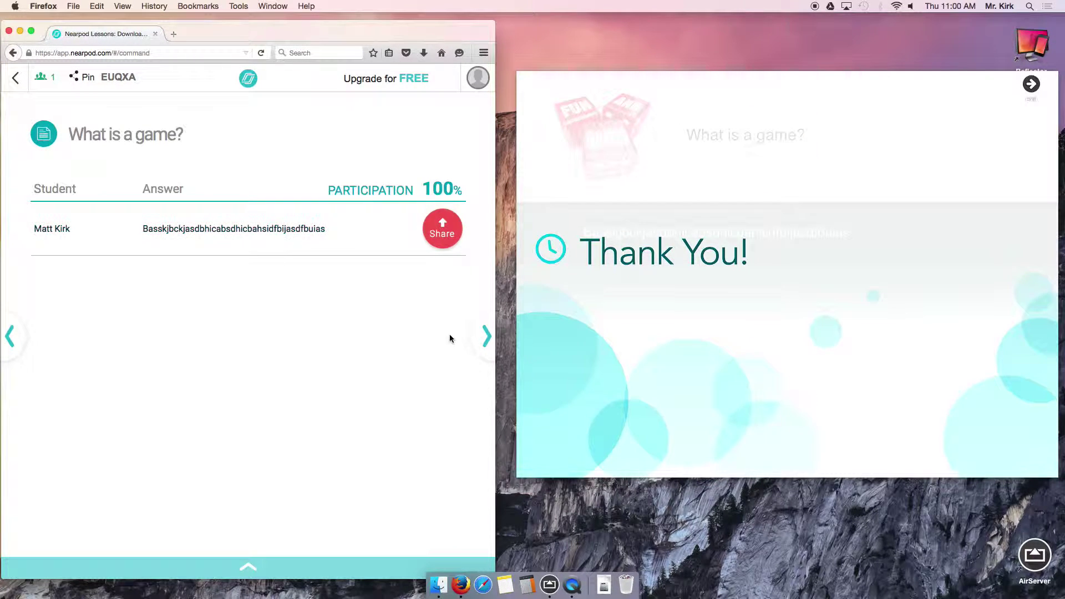
left_click(487, 335)
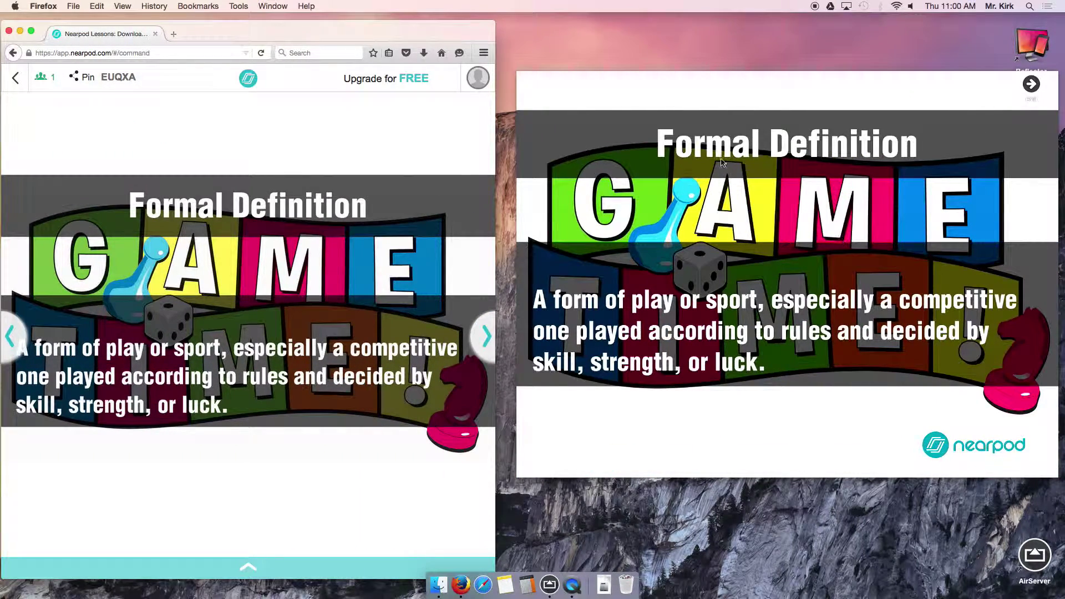
Advance through Sports, Ancient Organized Sports, Olympic Games and the favorite-sport poll to 'Welcome to the Coliseum'.
left_click(487, 335)
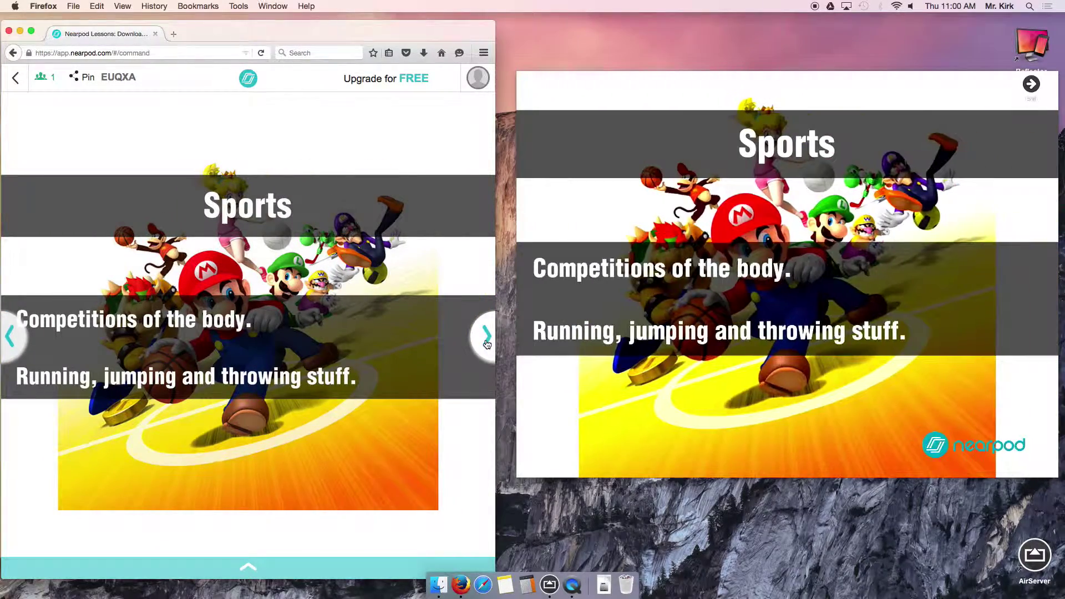
left_click(487, 338)
left_click(487, 336)
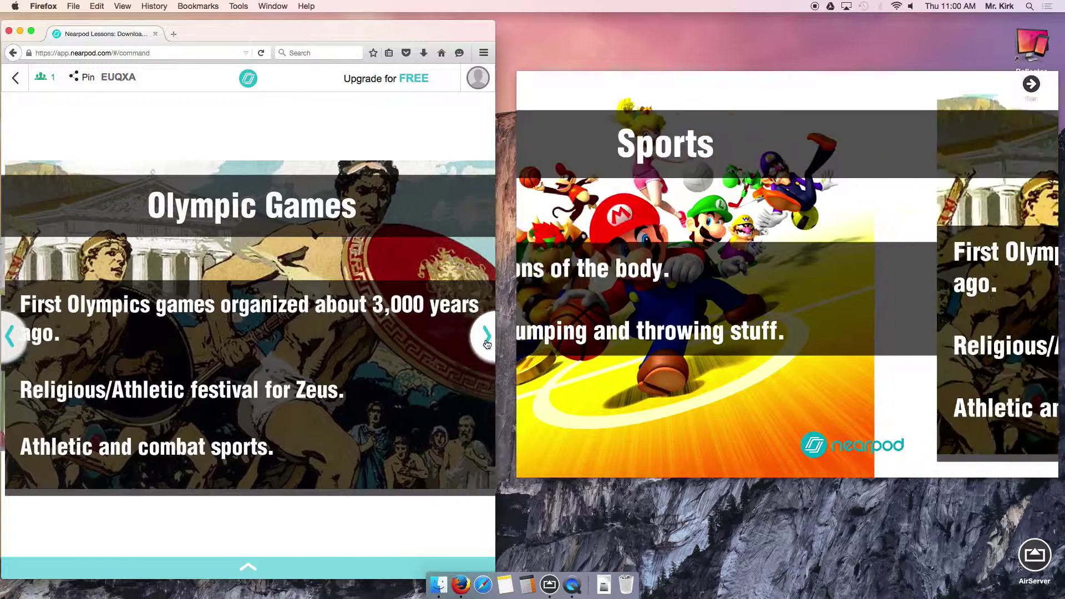
left_click(487, 336)
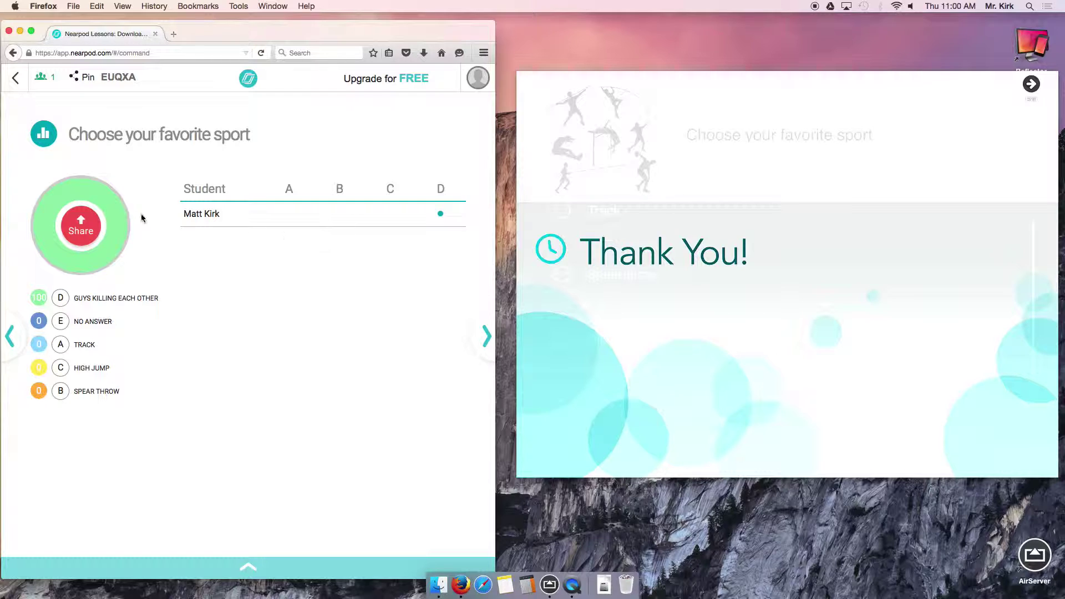
left_click(488, 336)
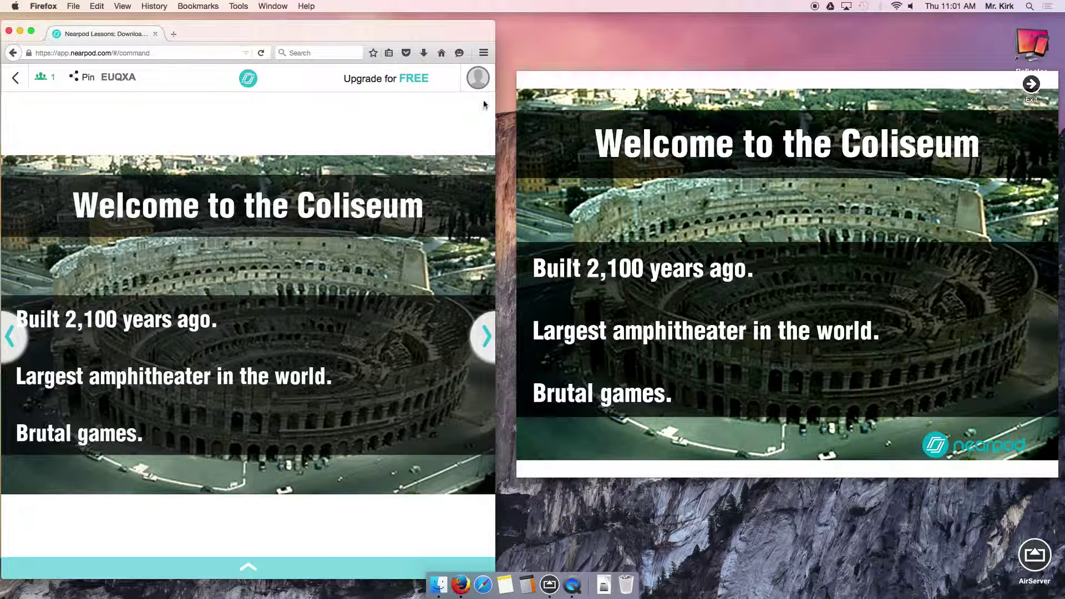
Advance through Sports Today, games-of-chance, Randomizers and Lottery slides to 'Our Goal'.
left_click(483, 338)
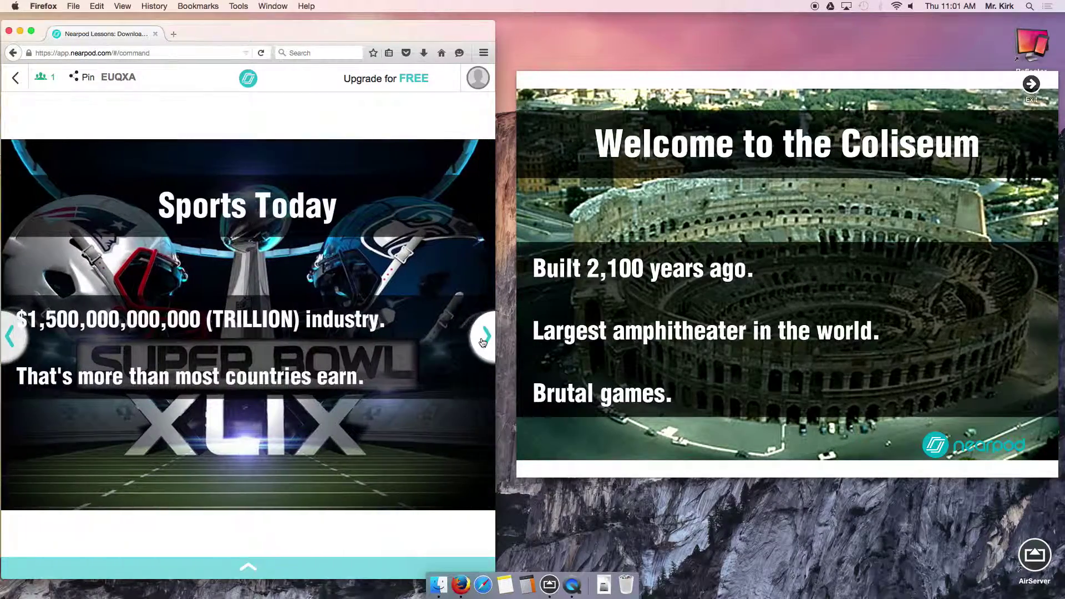
left_click(482, 341)
left_click(483, 338)
left_click(483, 338)
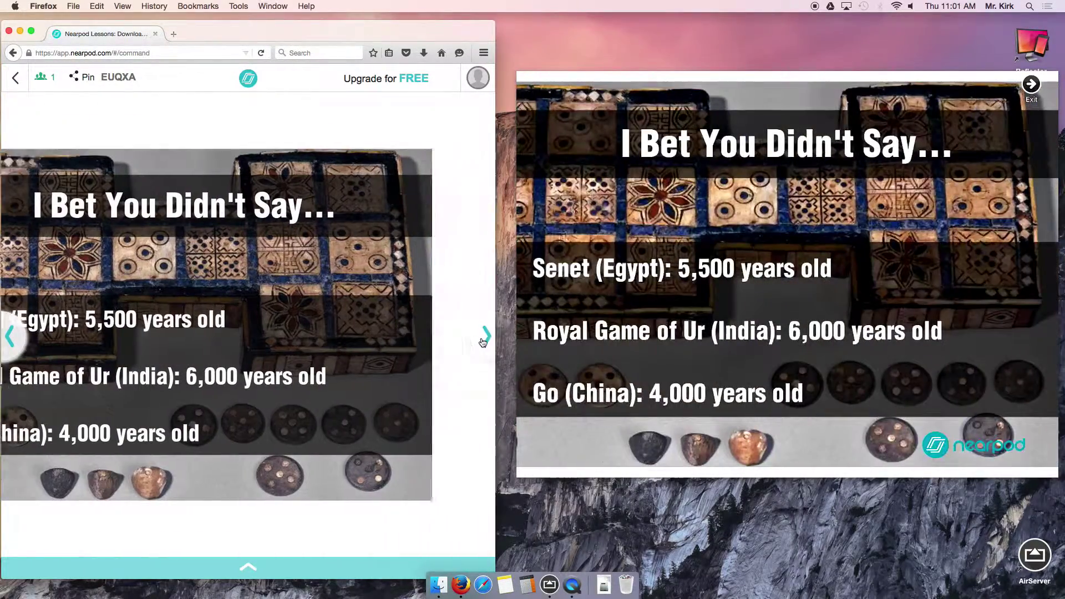
left_click(484, 338)
left_click(484, 339)
left_click(483, 338)
left_click(484, 339)
left_click(484, 340)
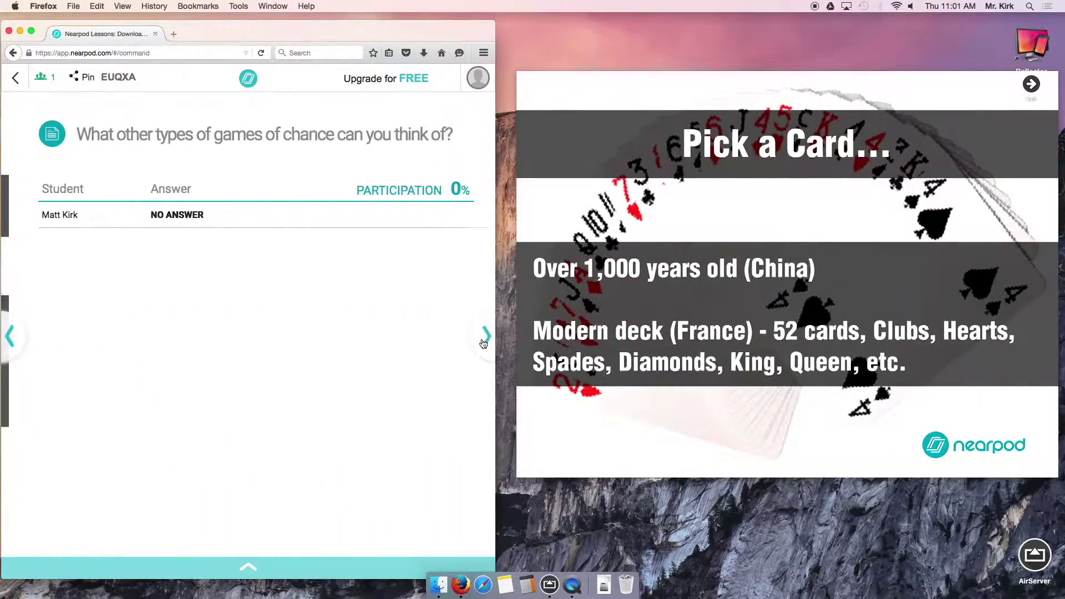
left_click(484, 339)
left_click(484, 340)
left_click(485, 339)
left_click(485, 340)
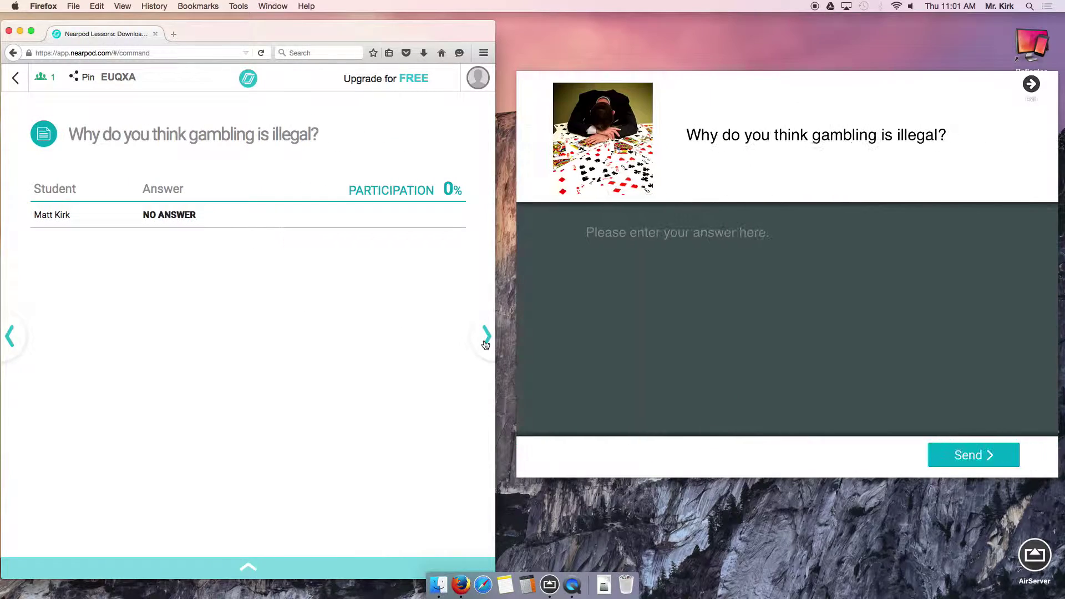
left_click(484, 345)
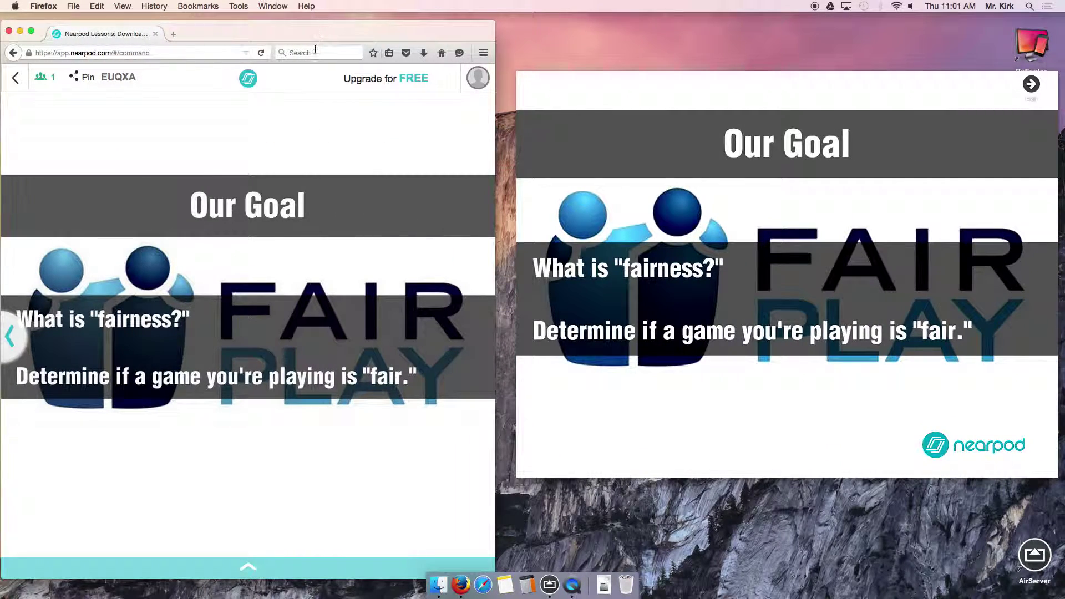
Open and close the account side panel and the slide thumbnail drawer.
left_click(477, 81)
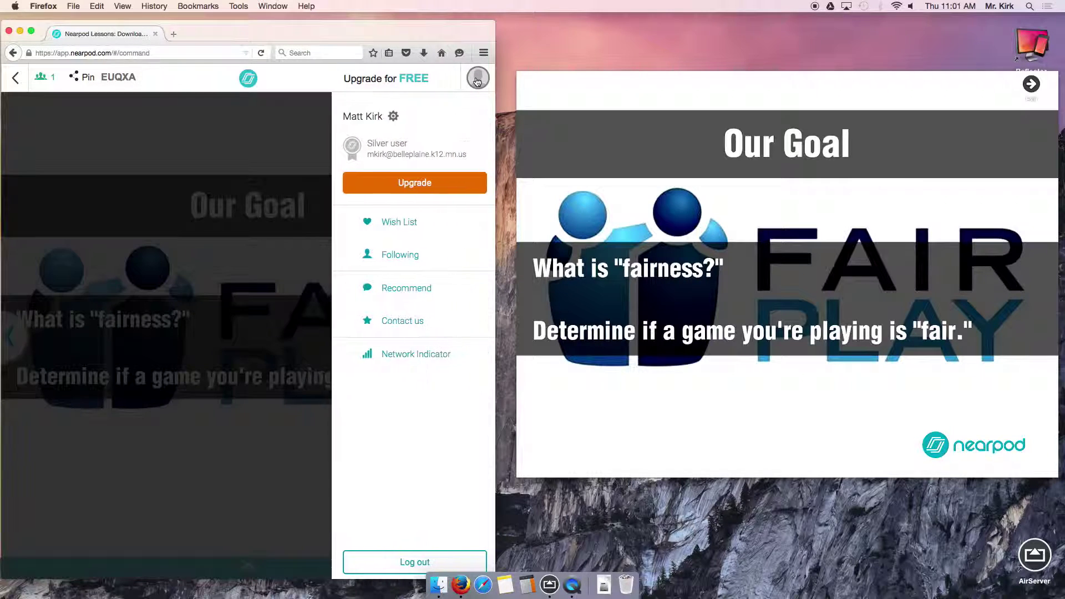
left_click(478, 80)
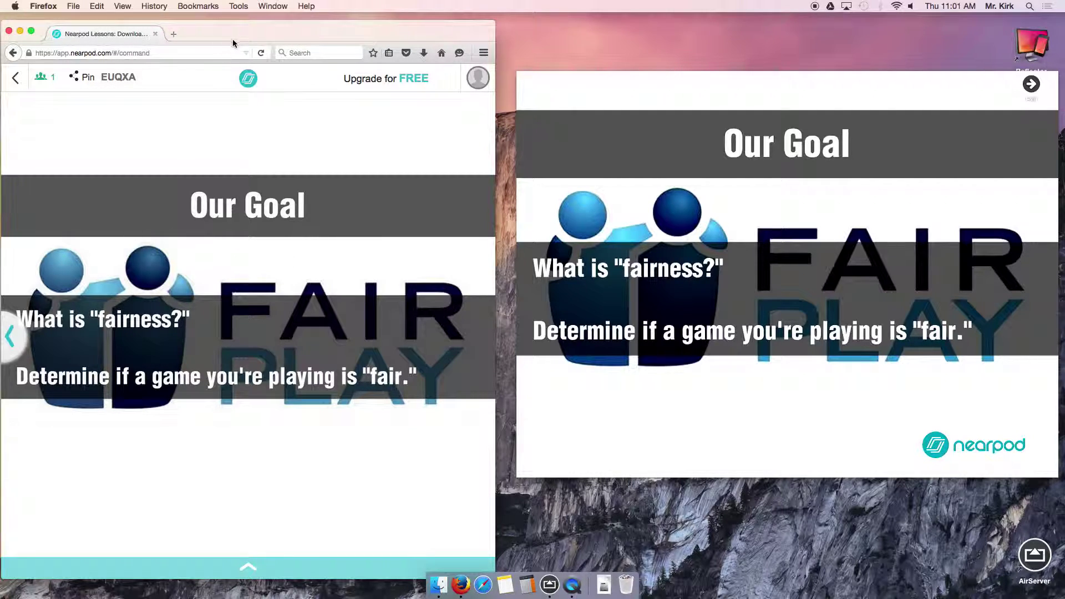
left_click_drag(233, 43, 248, 38)
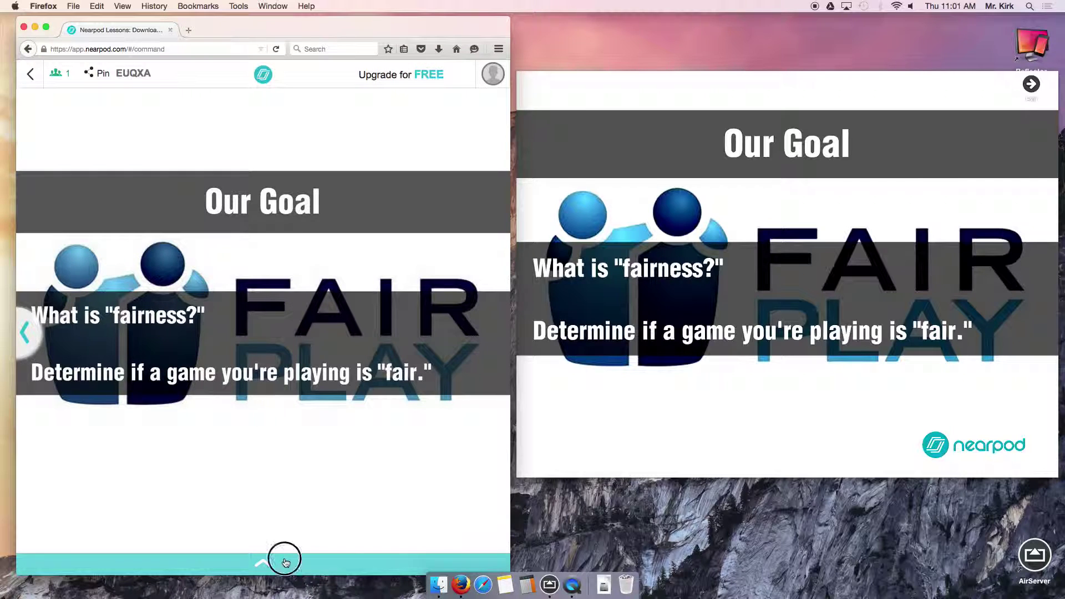
left_click(283, 560)
left_click(274, 484)
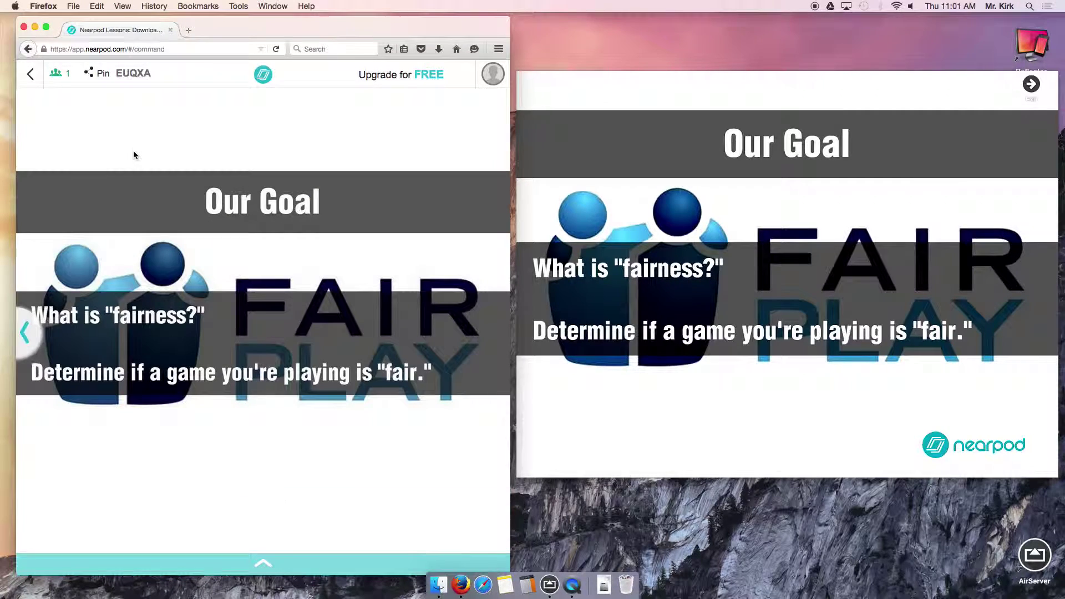
End the live session from the session options and confirm with Yes.
left_click(263, 74)
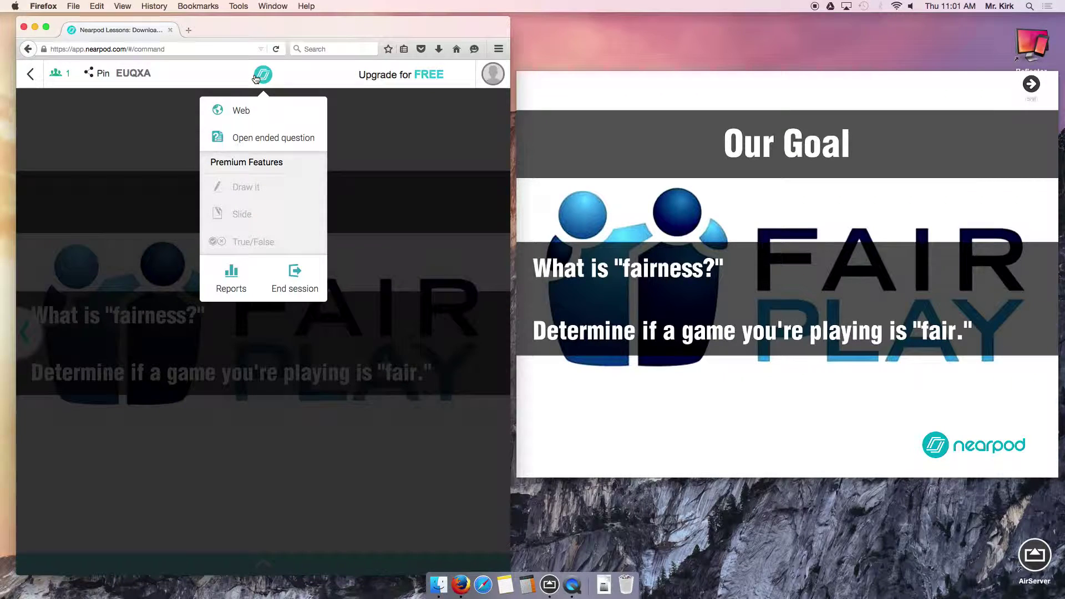
left_click(298, 277)
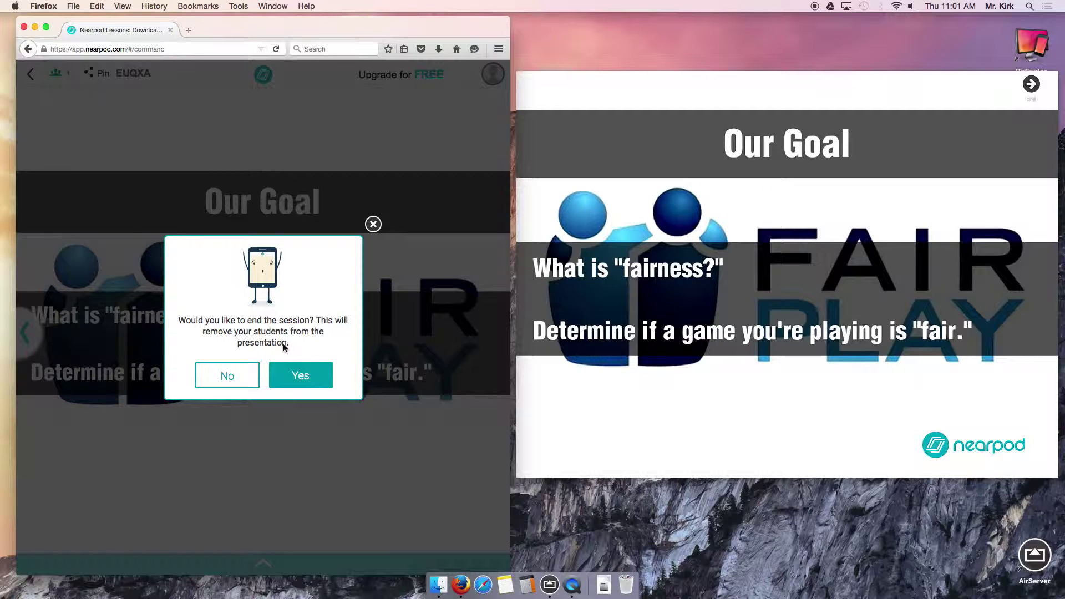
left_click(307, 378)
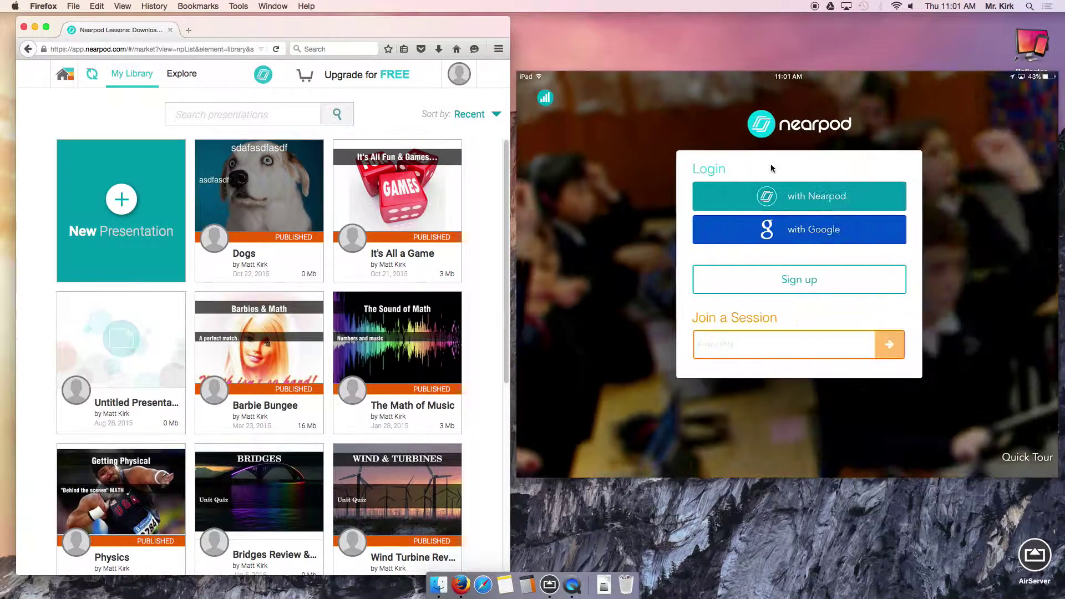
left_click_drag(313, 23, 313, 19)
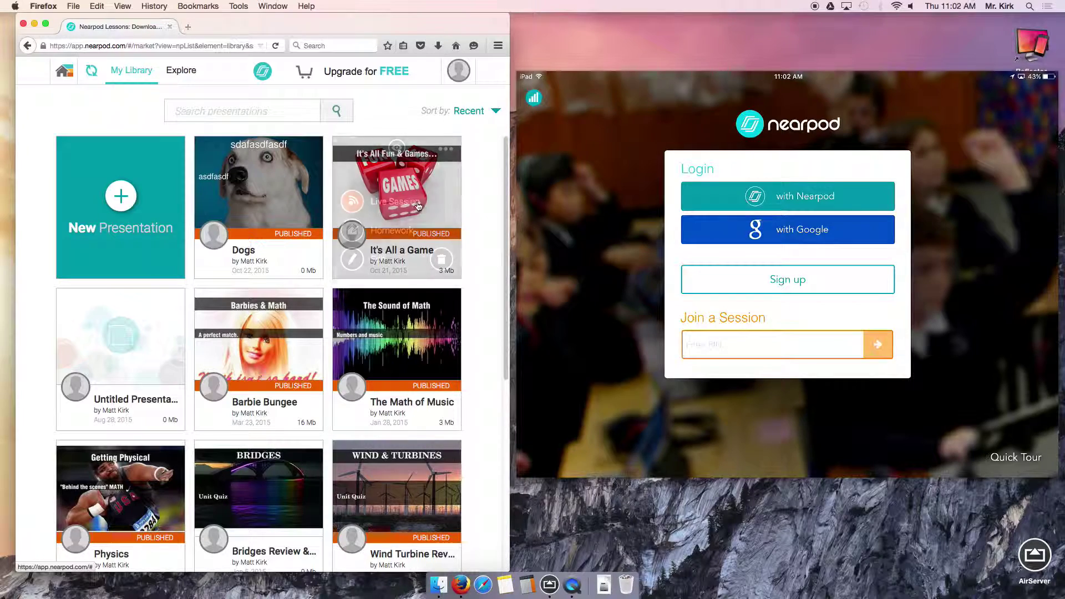
scroll(407, 216, "down", 5)
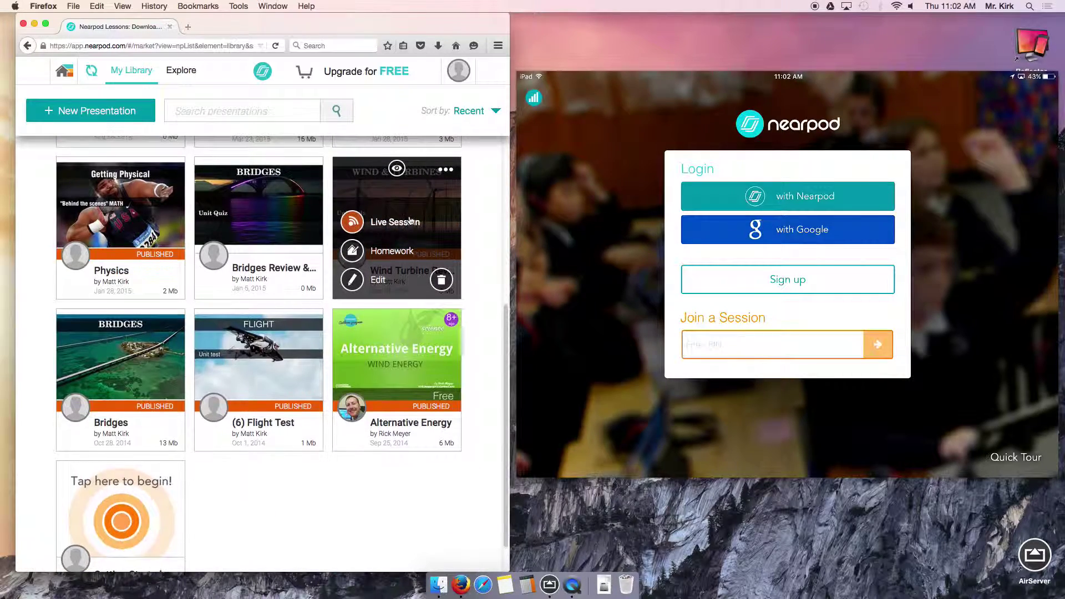
scroll(408, 219, "up", 5)
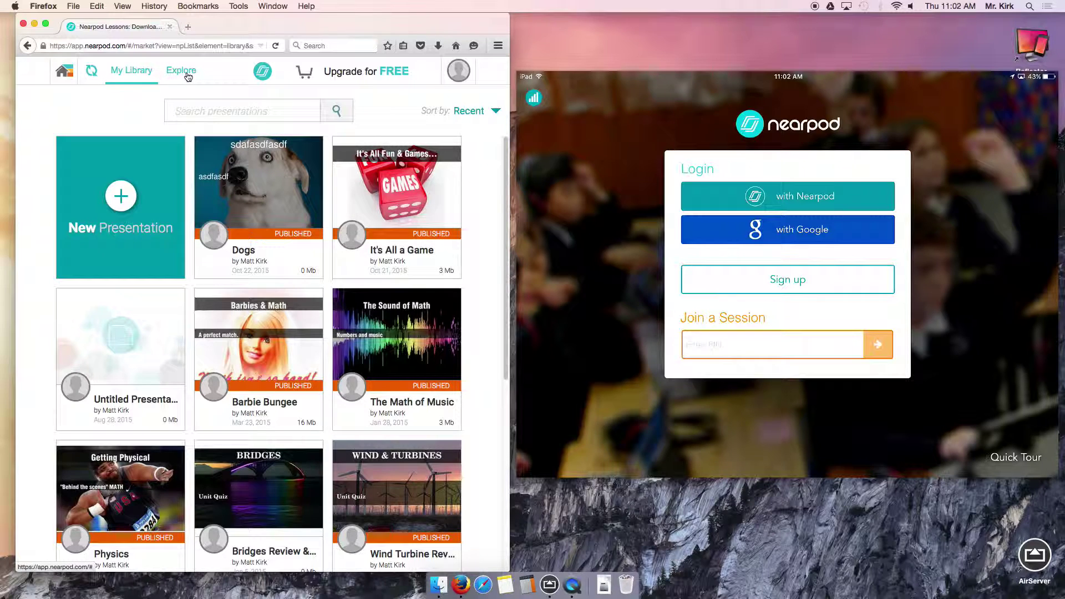
Switch to Explore, scroll through its lesson collections, and advance the featured banner.
left_click(188, 76)
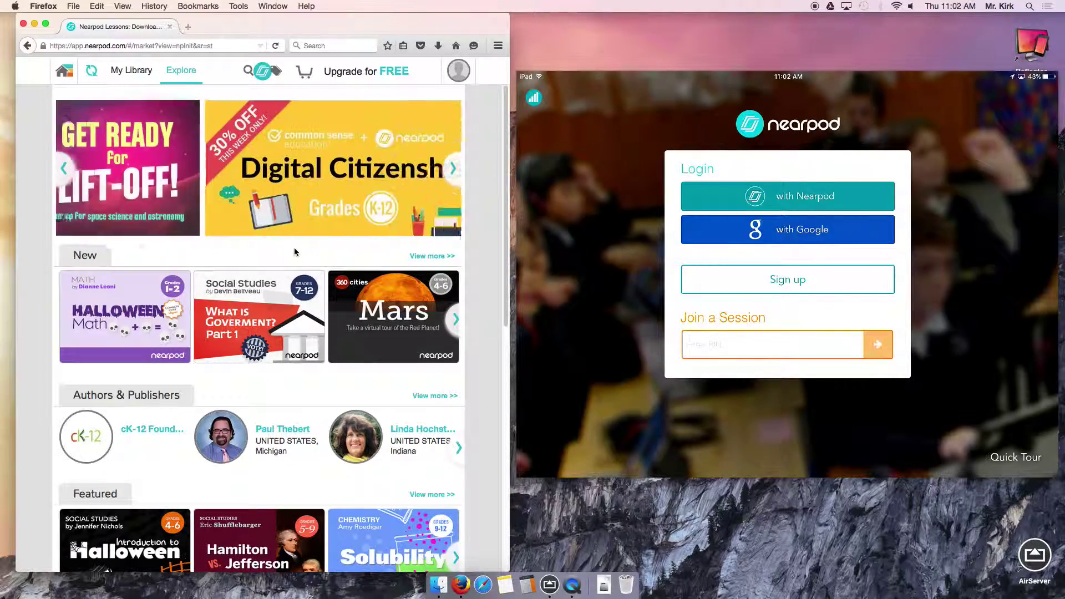
scroll(352, 239, "down", 10)
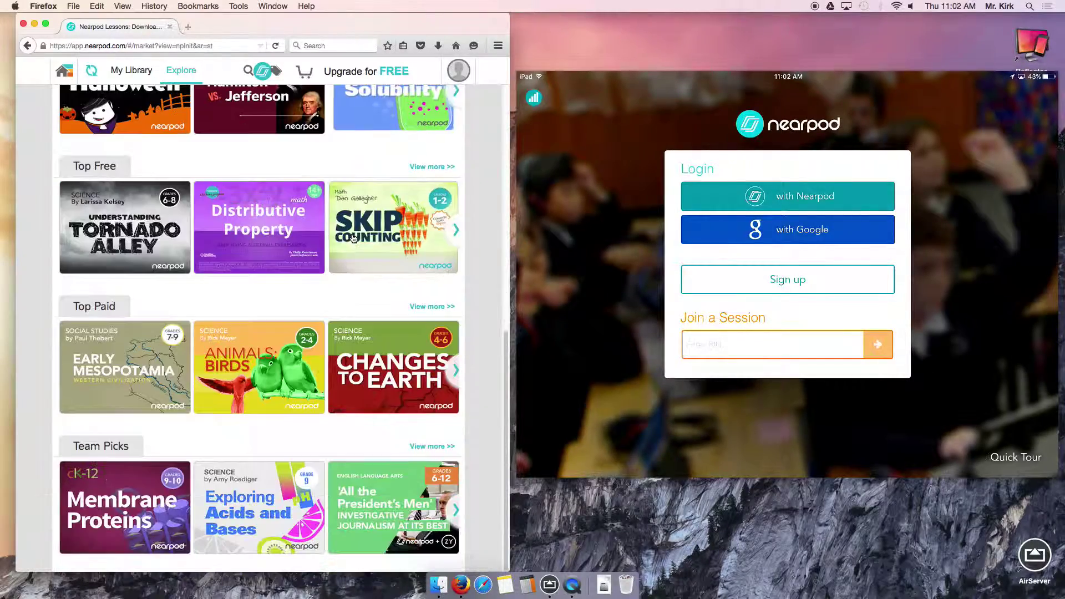
scroll(354, 251, "up", 10)
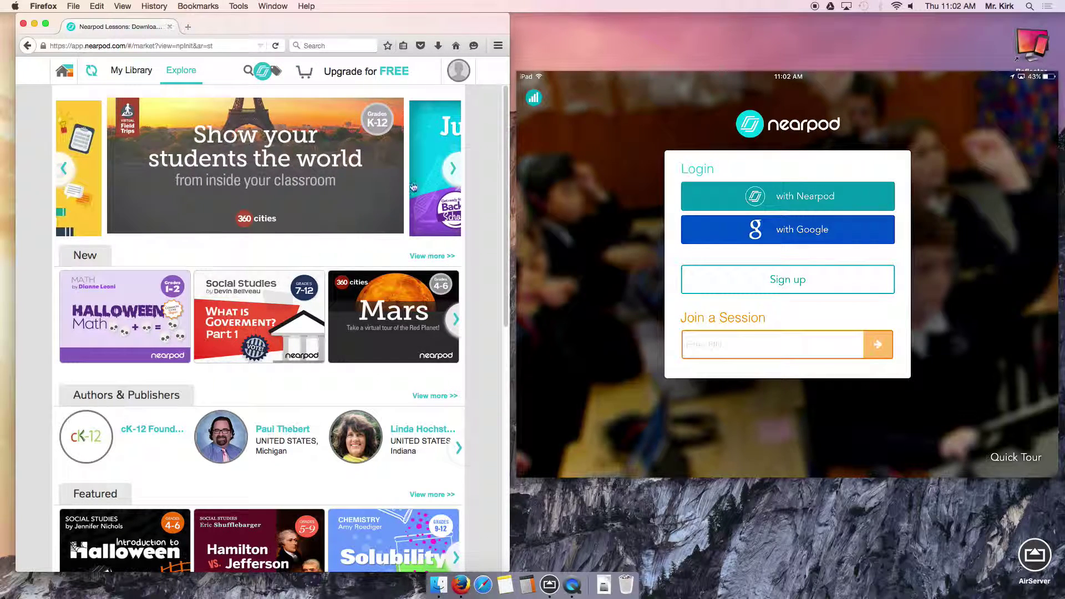
left_click(455, 171)
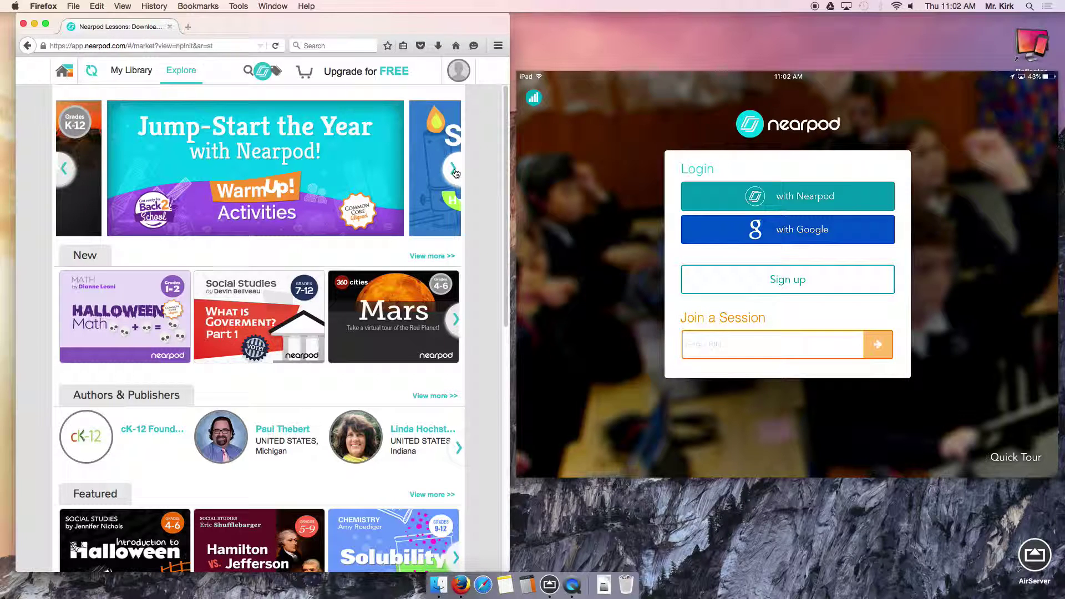
Go back to My Library and scroll through the presentations.
left_click(127, 76)
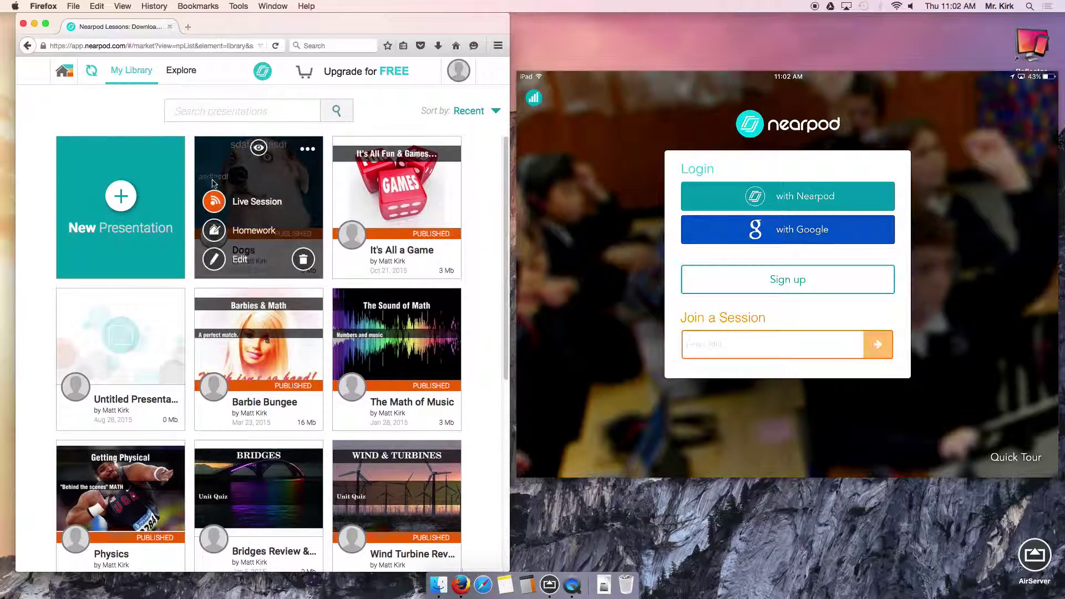
mouse_move(345, 331)
mouse_move(308, 367)
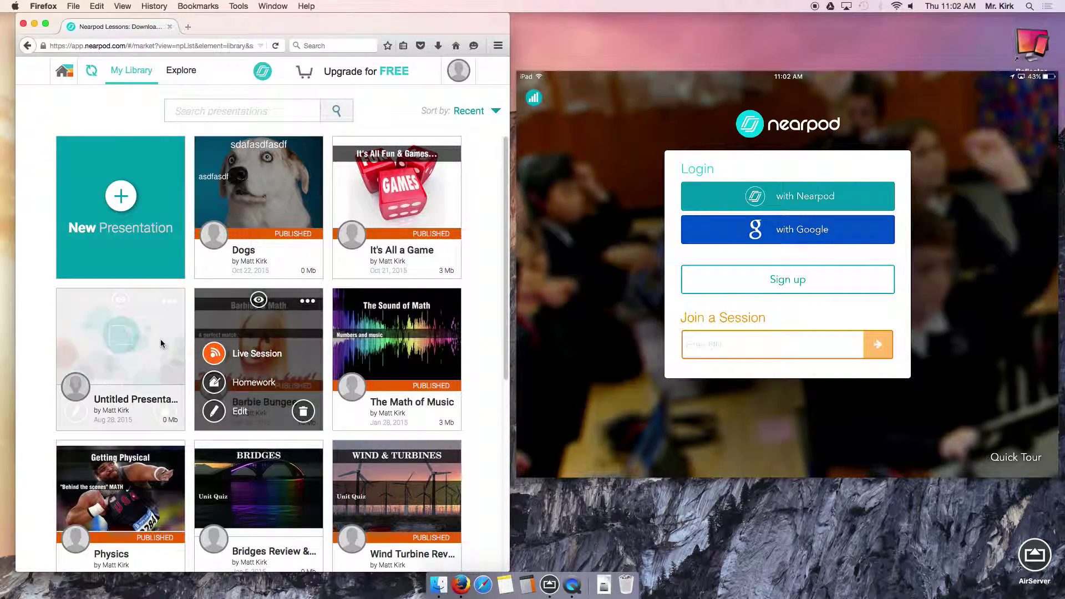
mouse_move(59, 346)
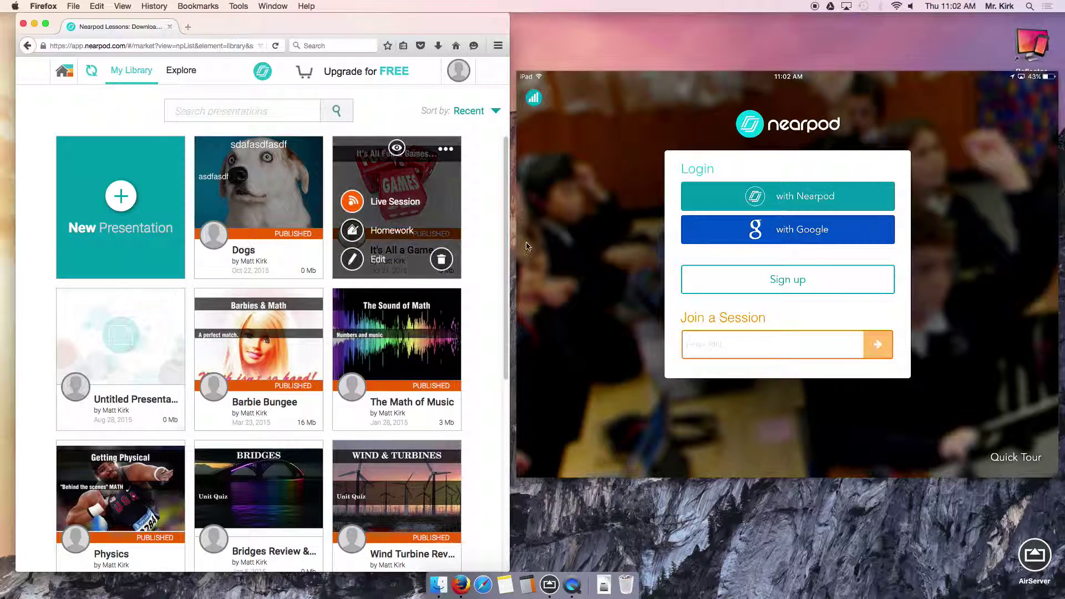
scroll(506, 240, "down", 1)
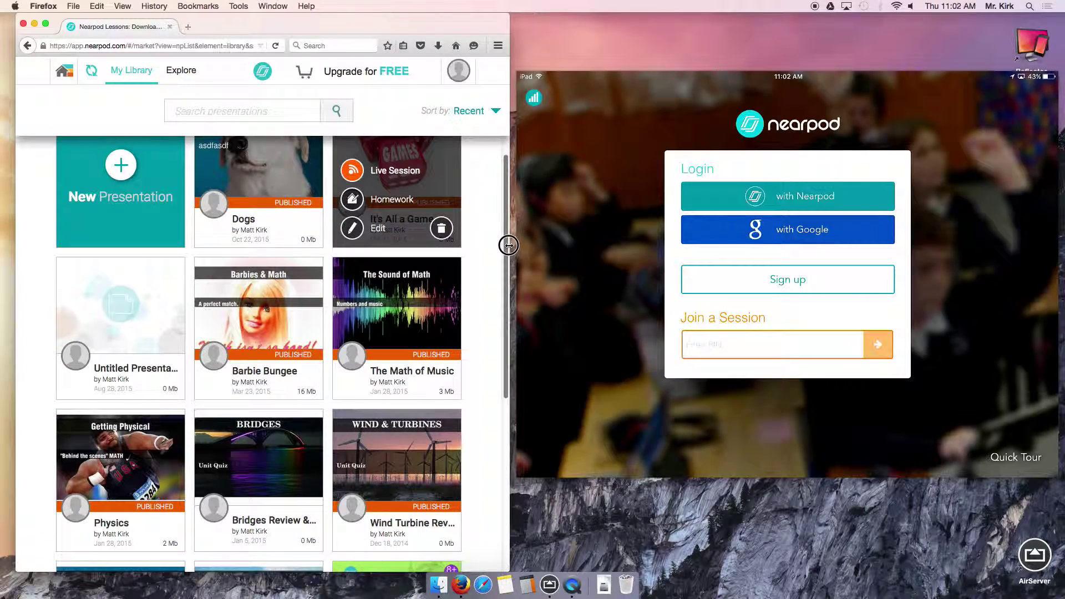
scroll(506, 246, "down", 1)
Move the mirrored iPad window left and widen the Firefox window by its right edge.
left_click(682, 93)
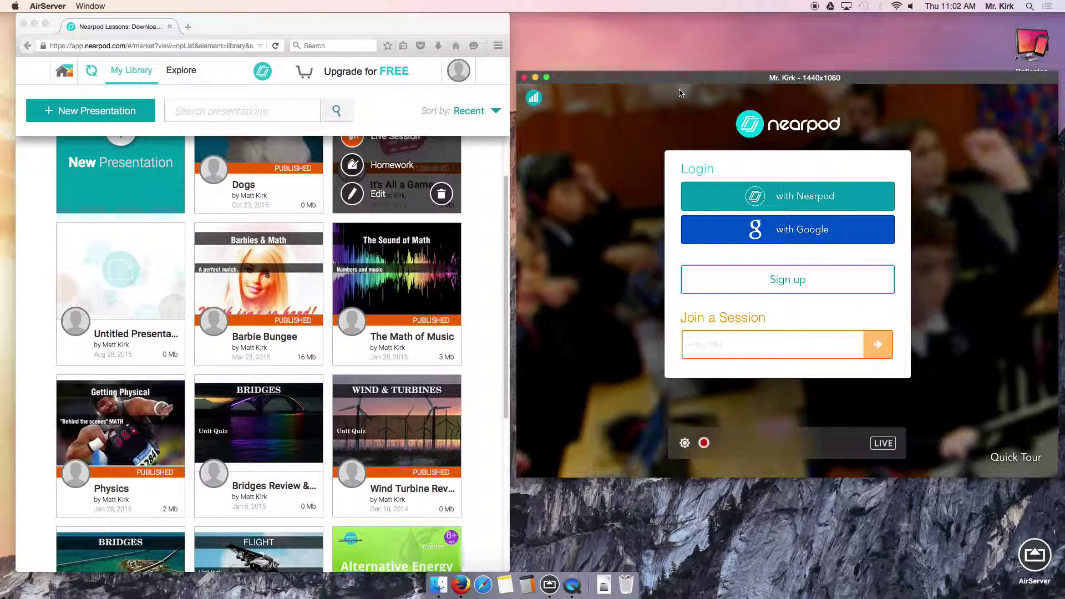
left_click_drag(684, 77, 440, 76)
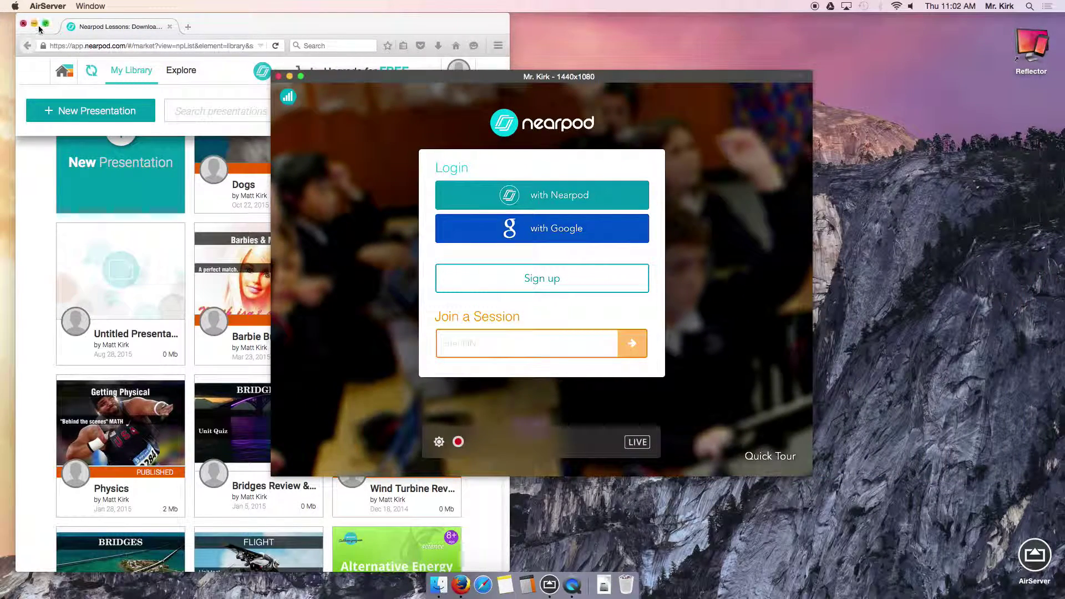
left_click(277, 25)
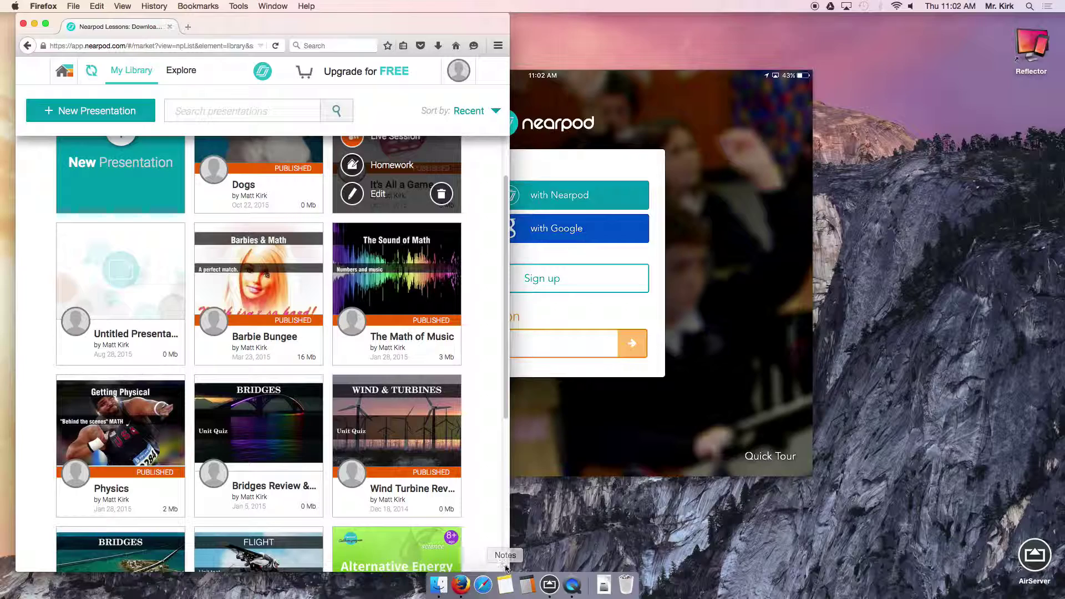
scroll(505, 554, "down", 5)
left_click_drag(504, 552, 703, 539)
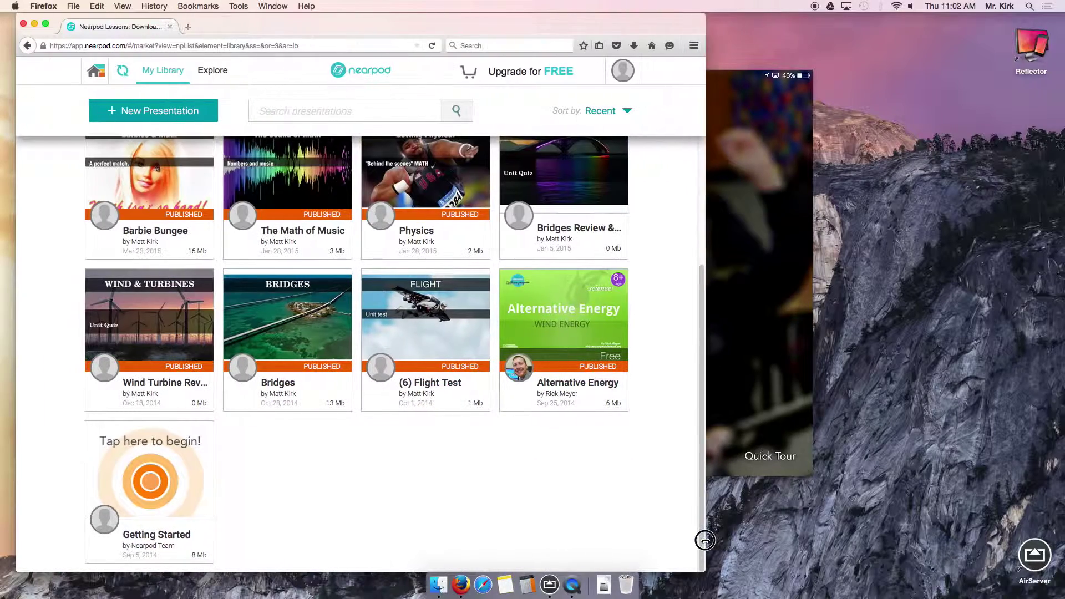
scroll(638, 510, "up", 5)
Bring the mirrored iPad login screen to the front and move it right.
mouse_move(412, 208)
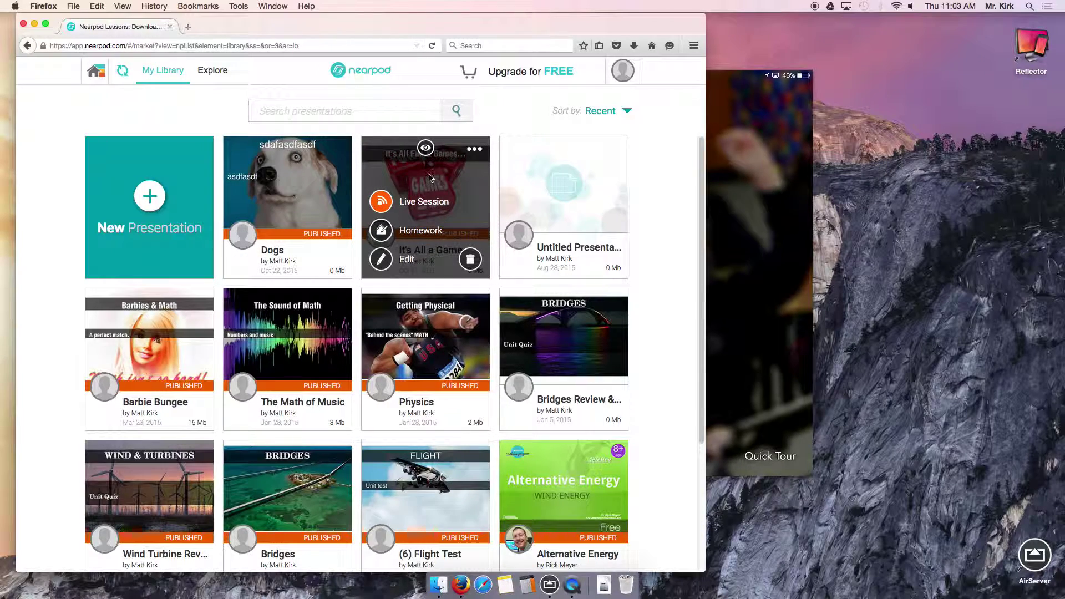
mouse_move(338, 168)
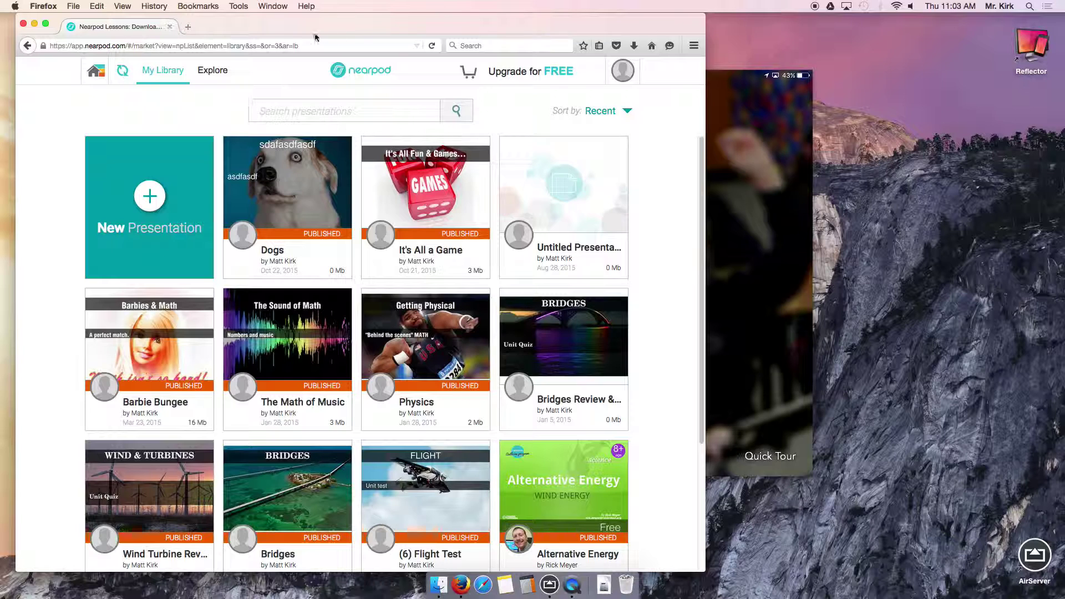
left_click(744, 78)
left_click_drag(524, 77, 675, 91)
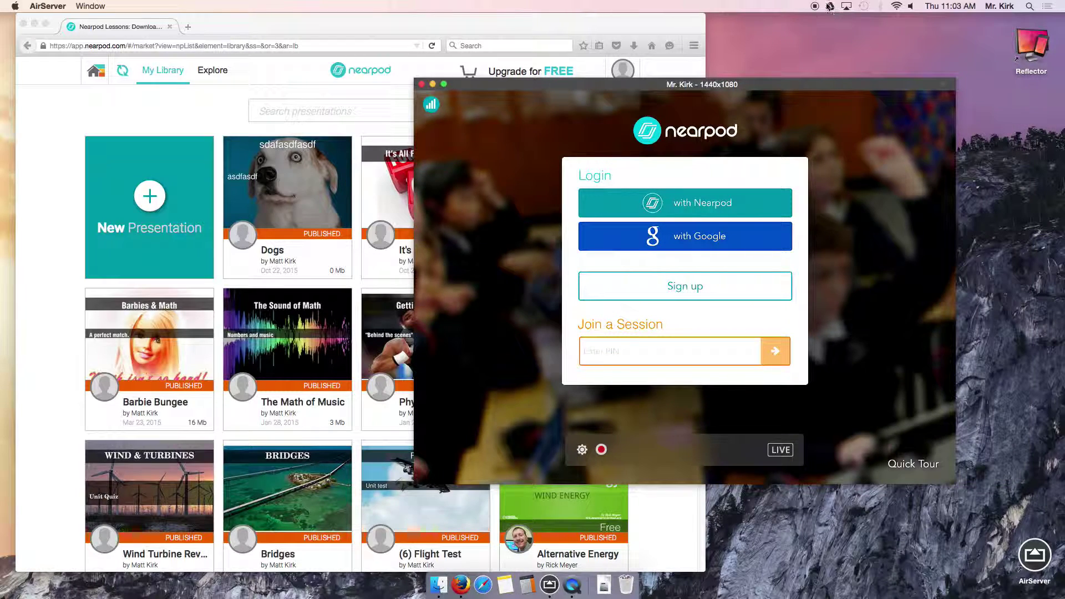